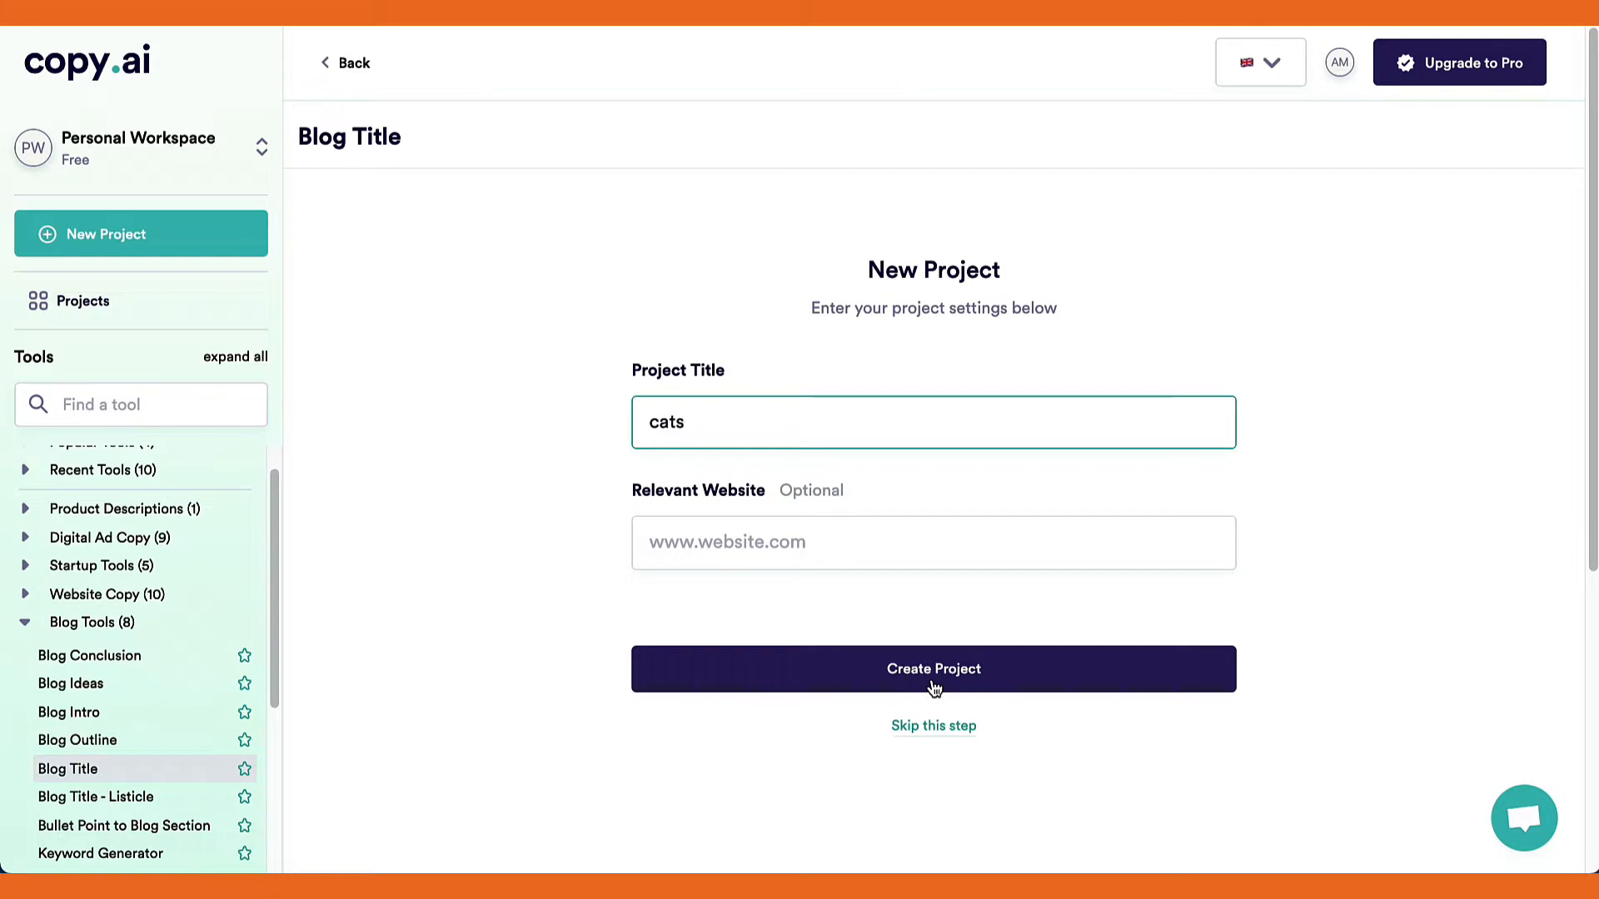
Step: Create a new project titled "cats" without a relevant website
click(935, 688)
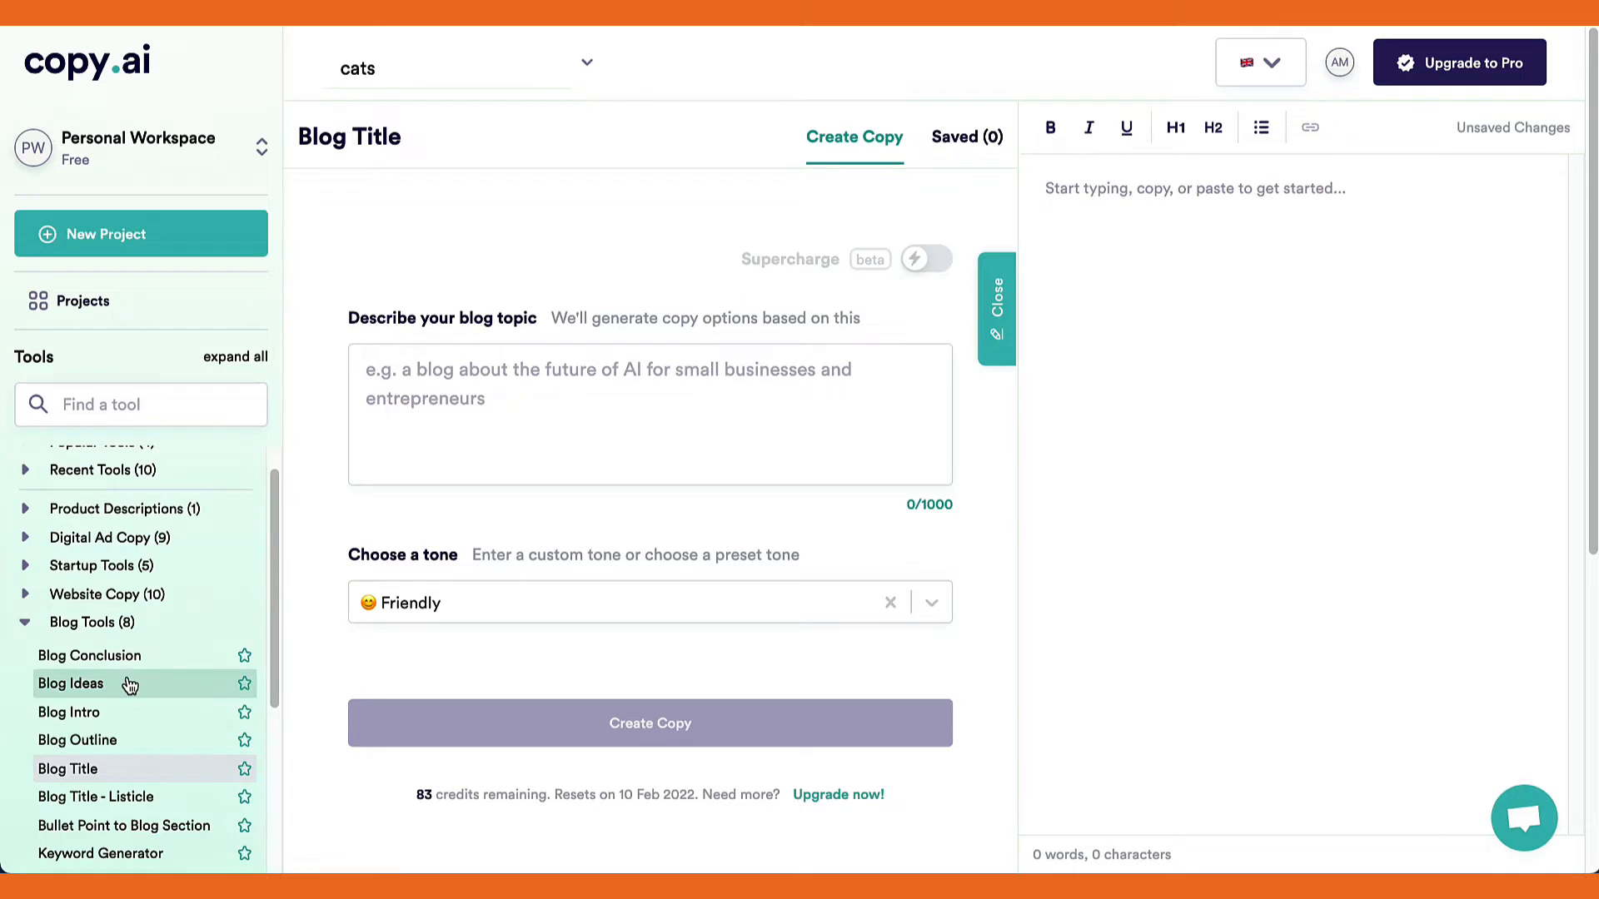
Step: Look through the input forms of the Blog Ideas, Blog Outline and Event Copy tools
click(130, 683)
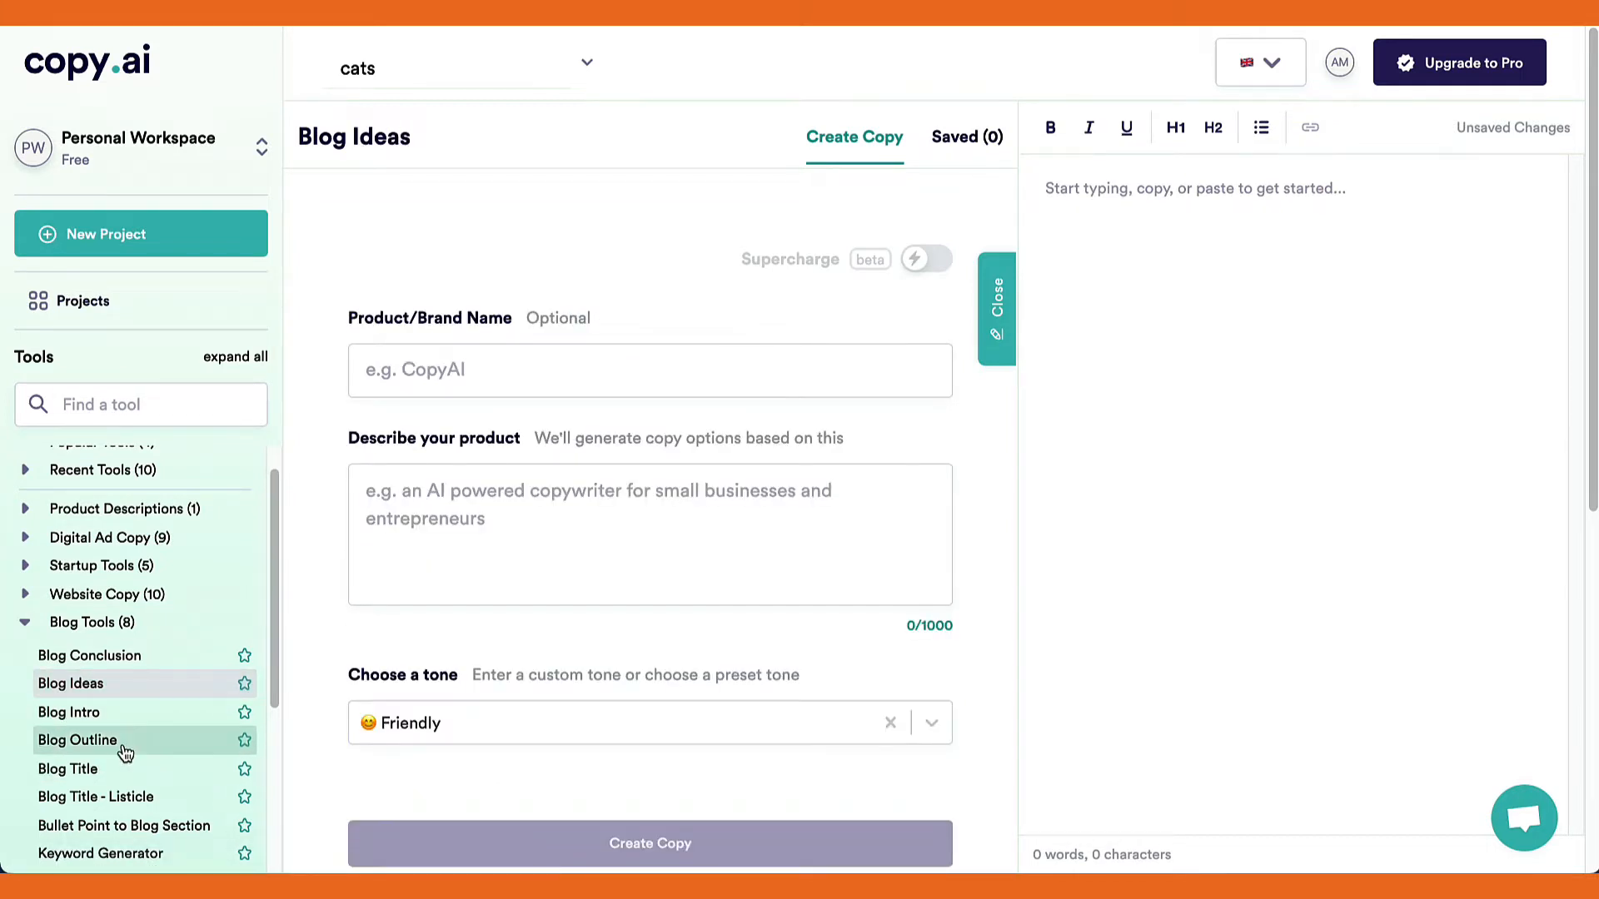
click(126, 753)
click(121, 596)
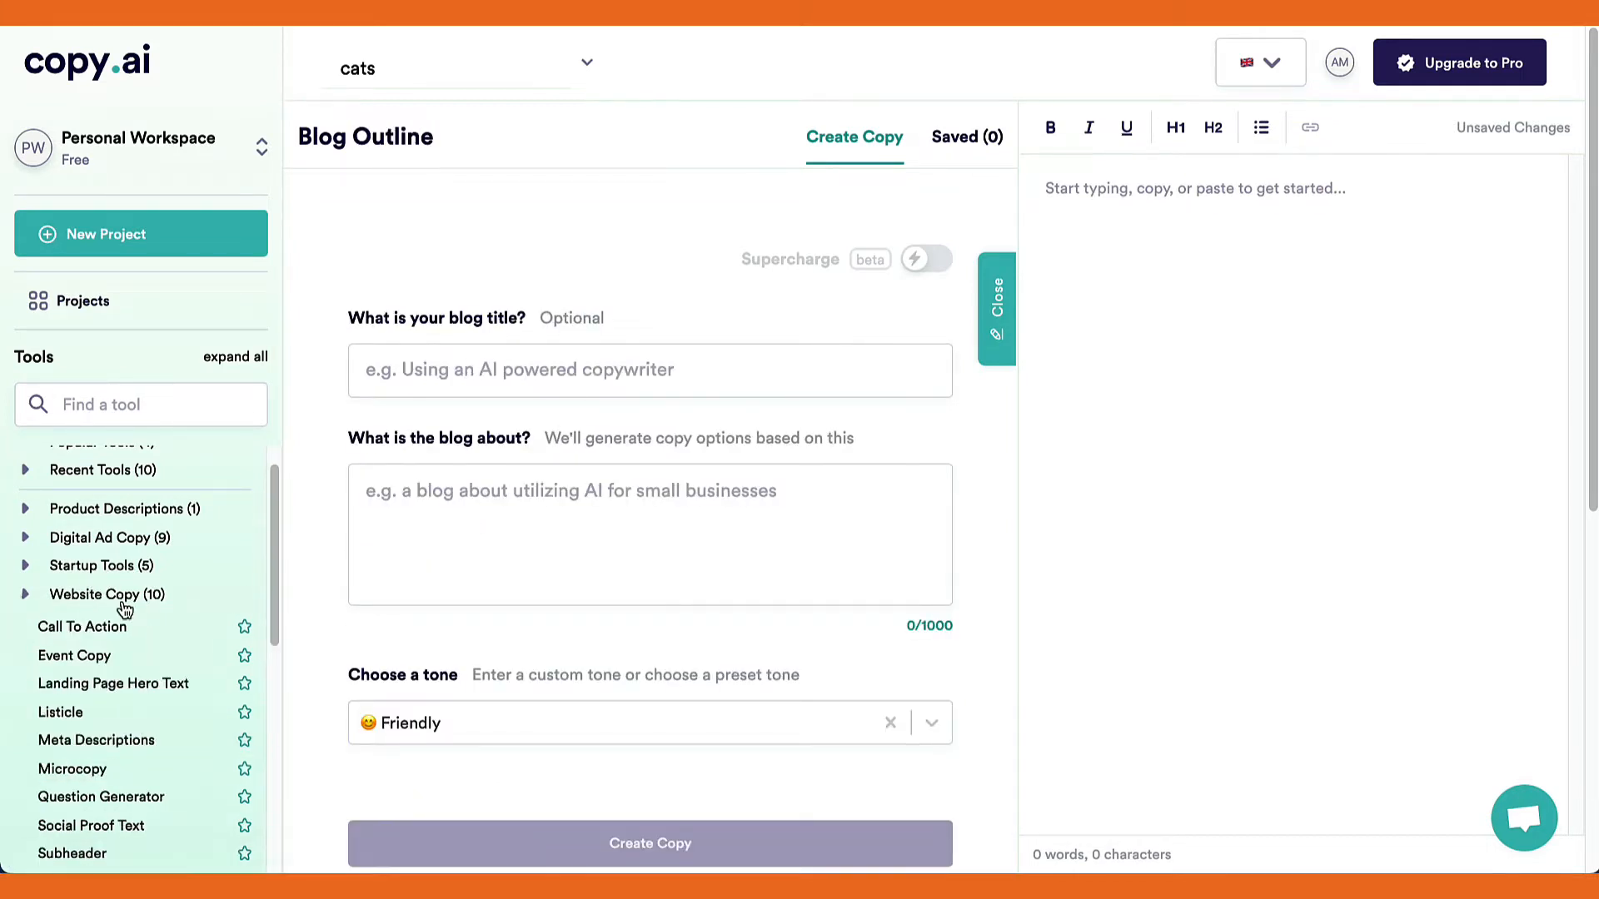
click(108, 658)
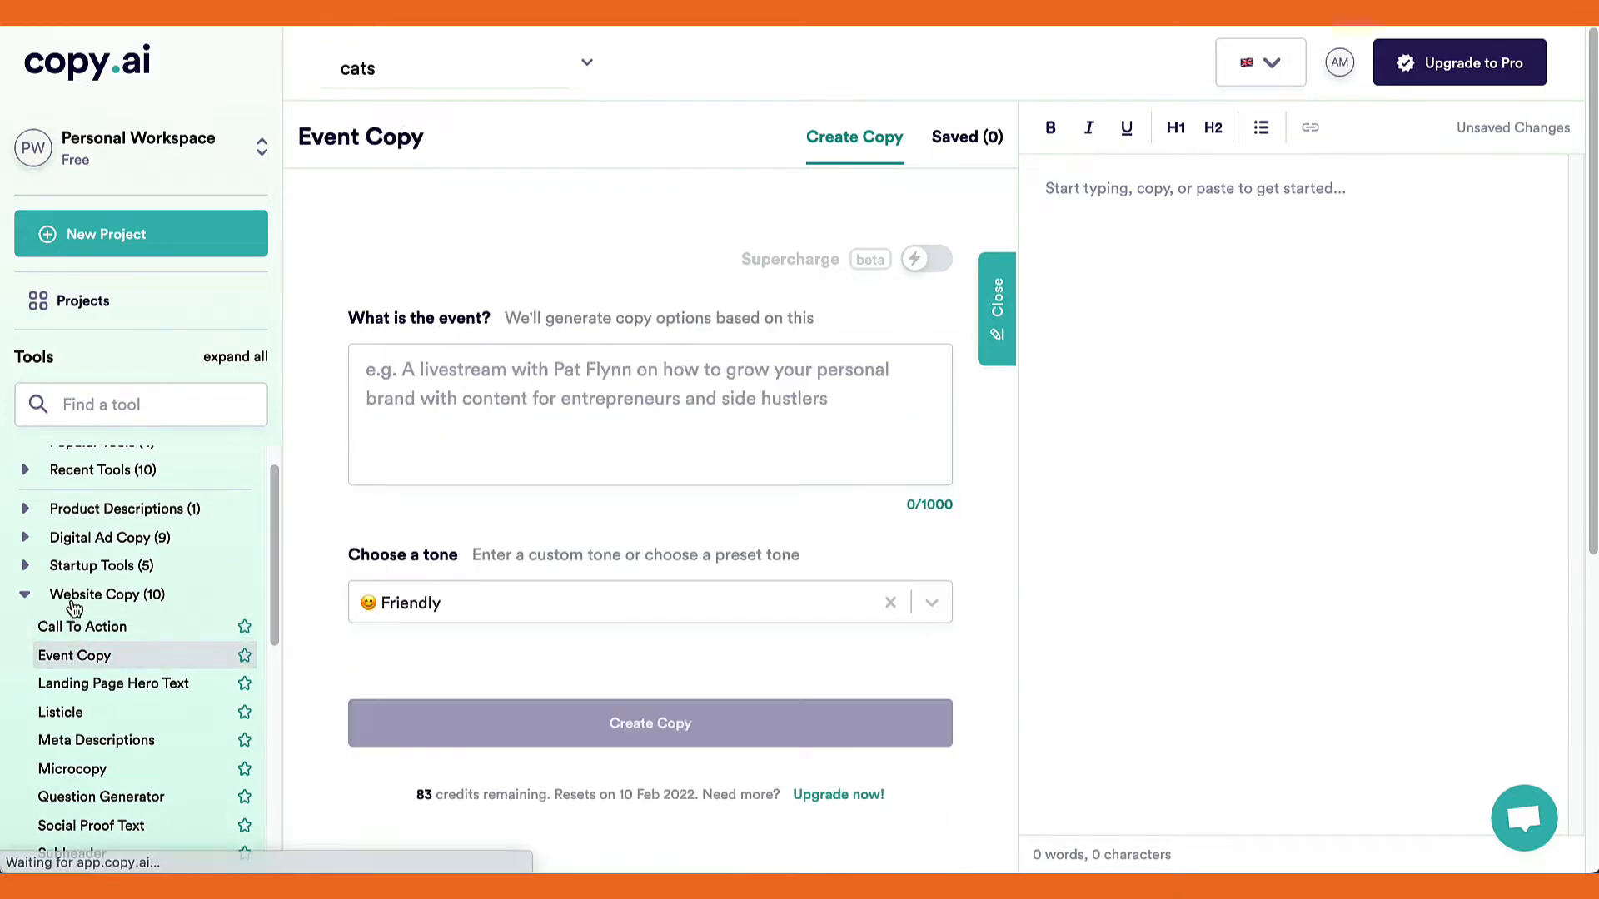
click(33, 598)
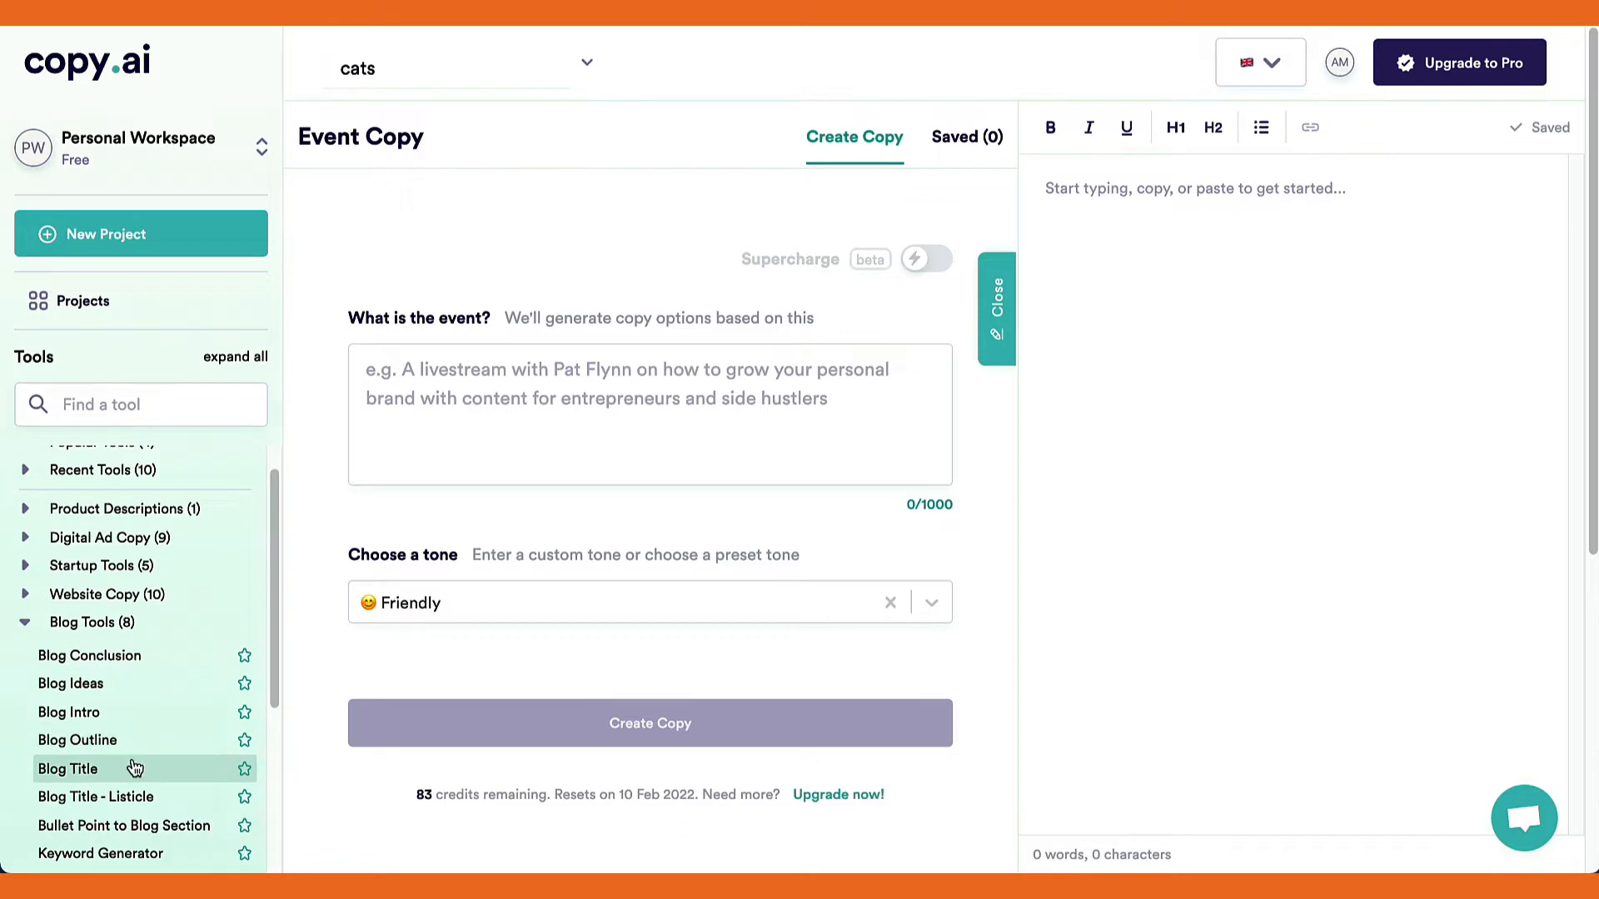
Step: Generate blog titles with the Blog Title tool for the topic "digital marketing strategy" in a Relaxed tone
click(135, 765)
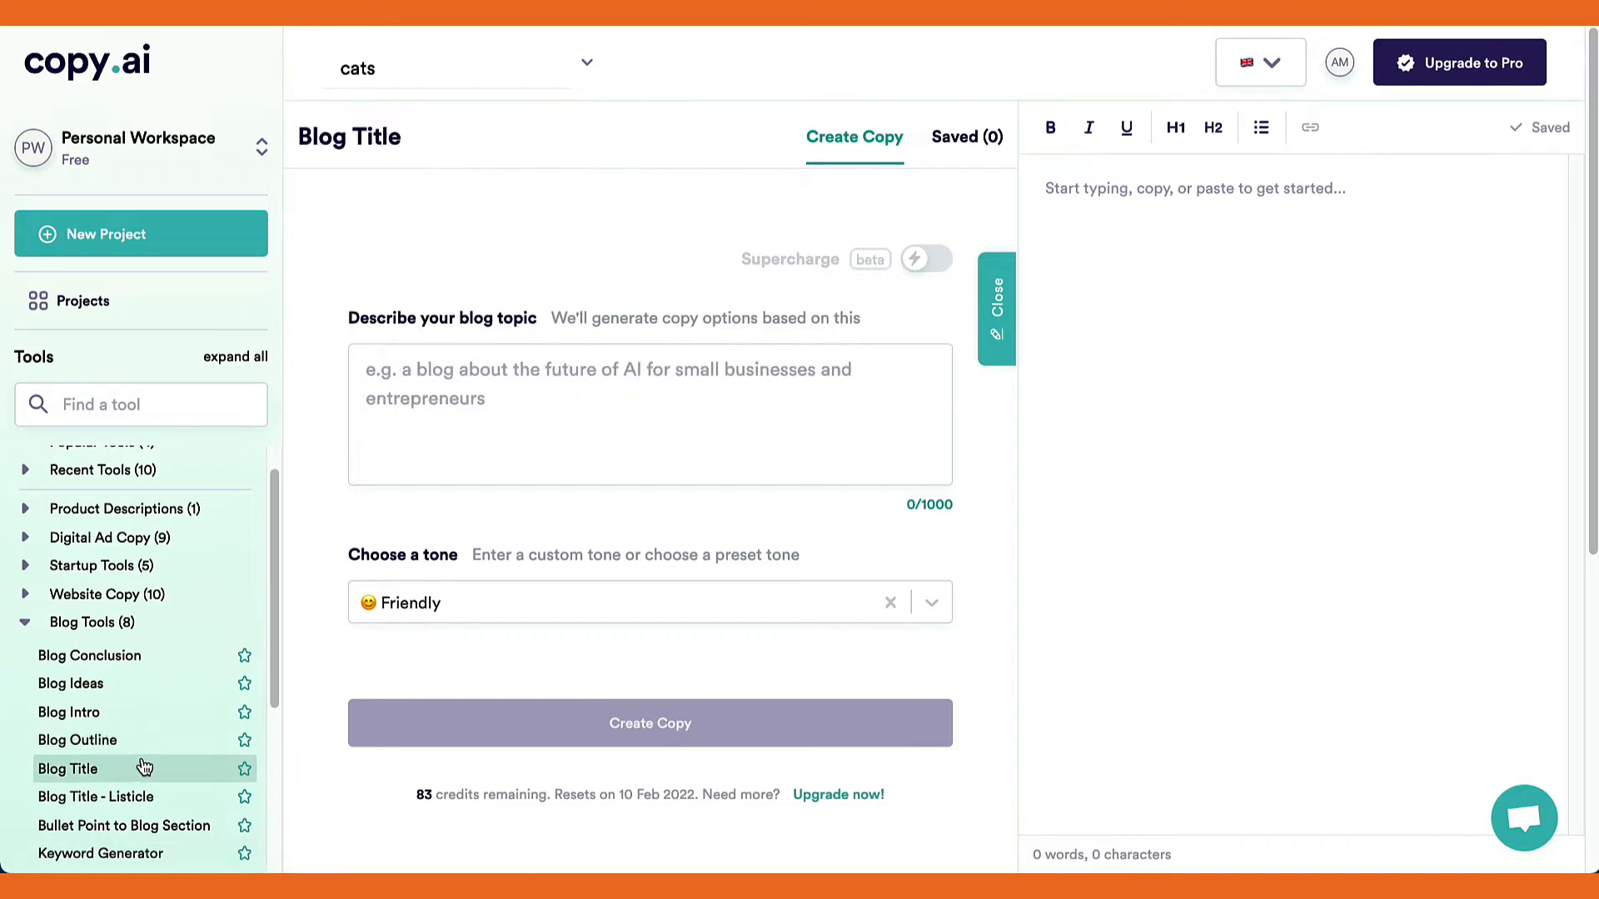
click(531, 388)
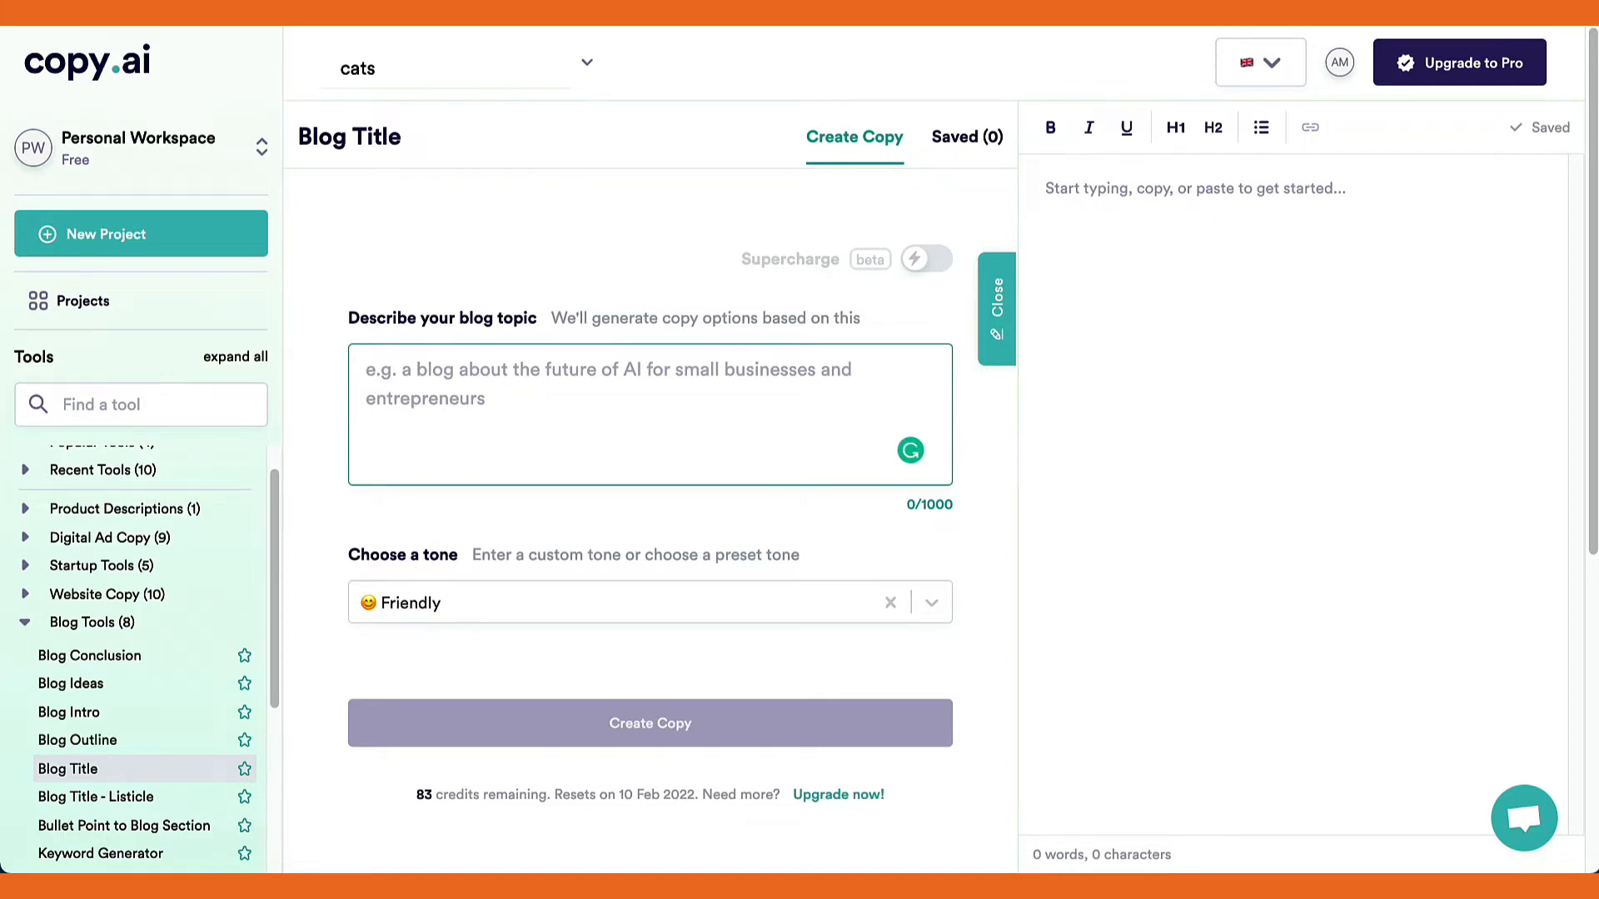
text(digital marketing strategy)
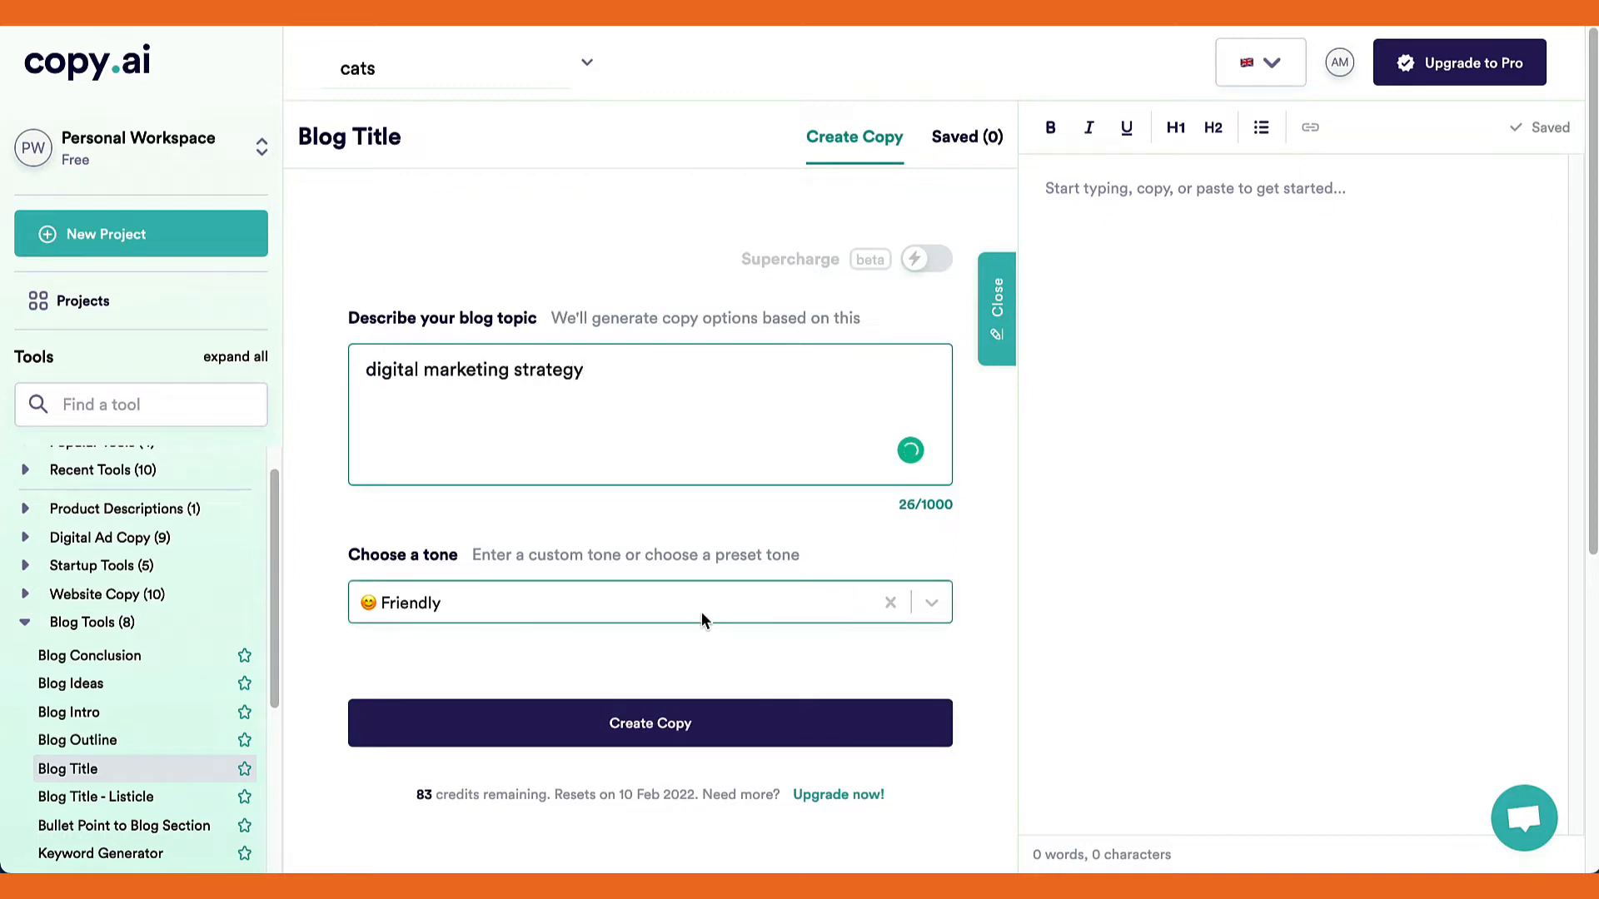
click(932, 605)
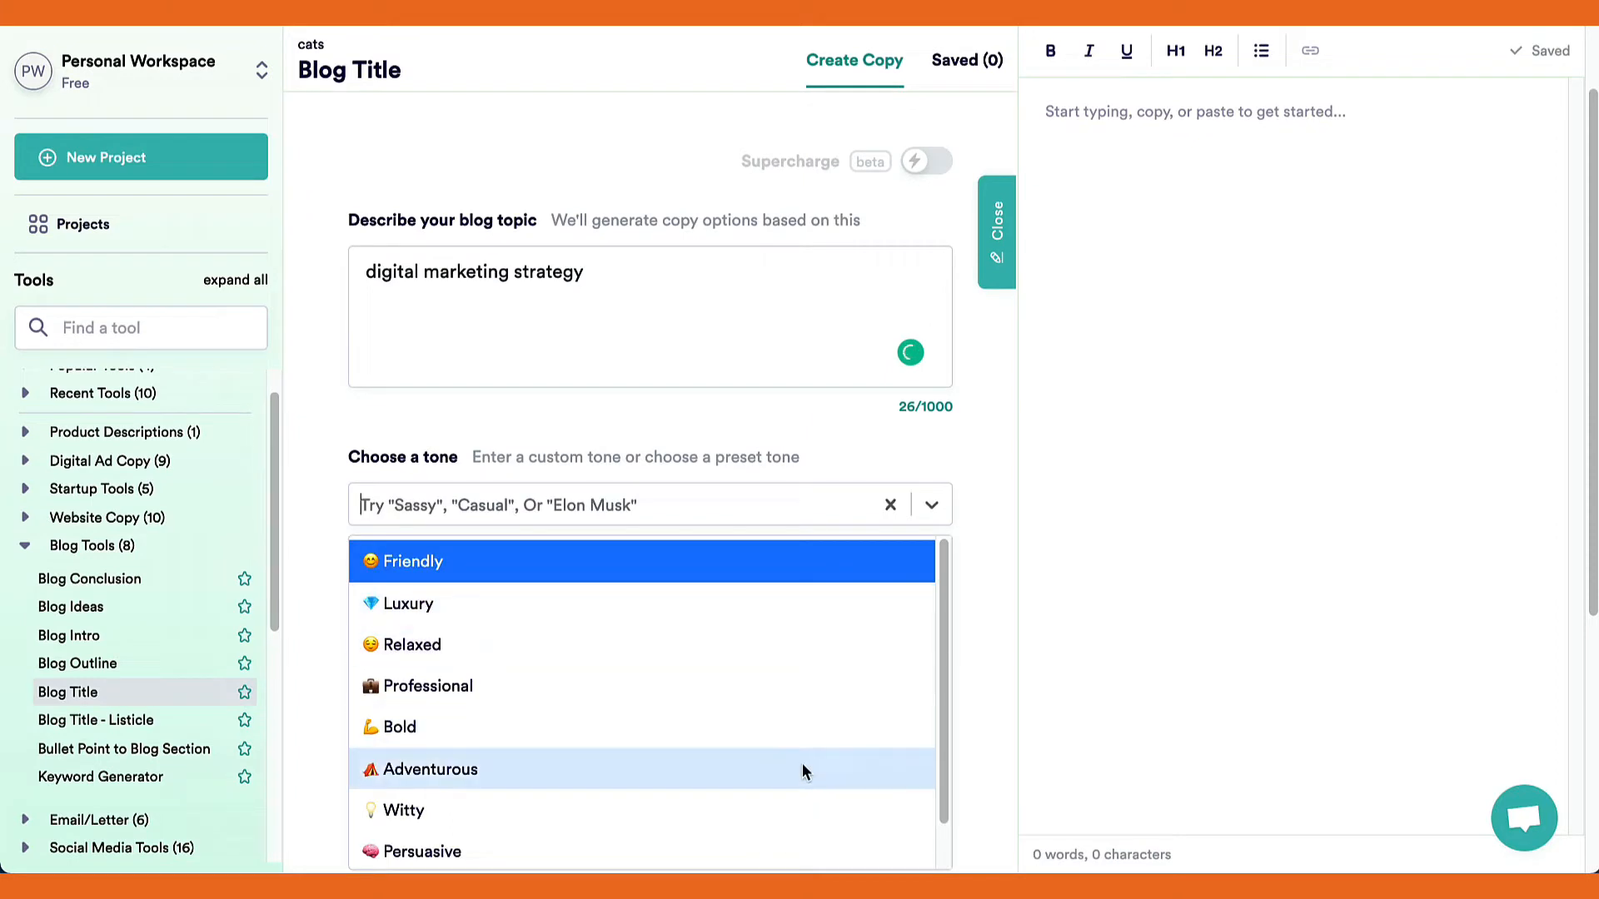
scroll(806, 758, down, 1)
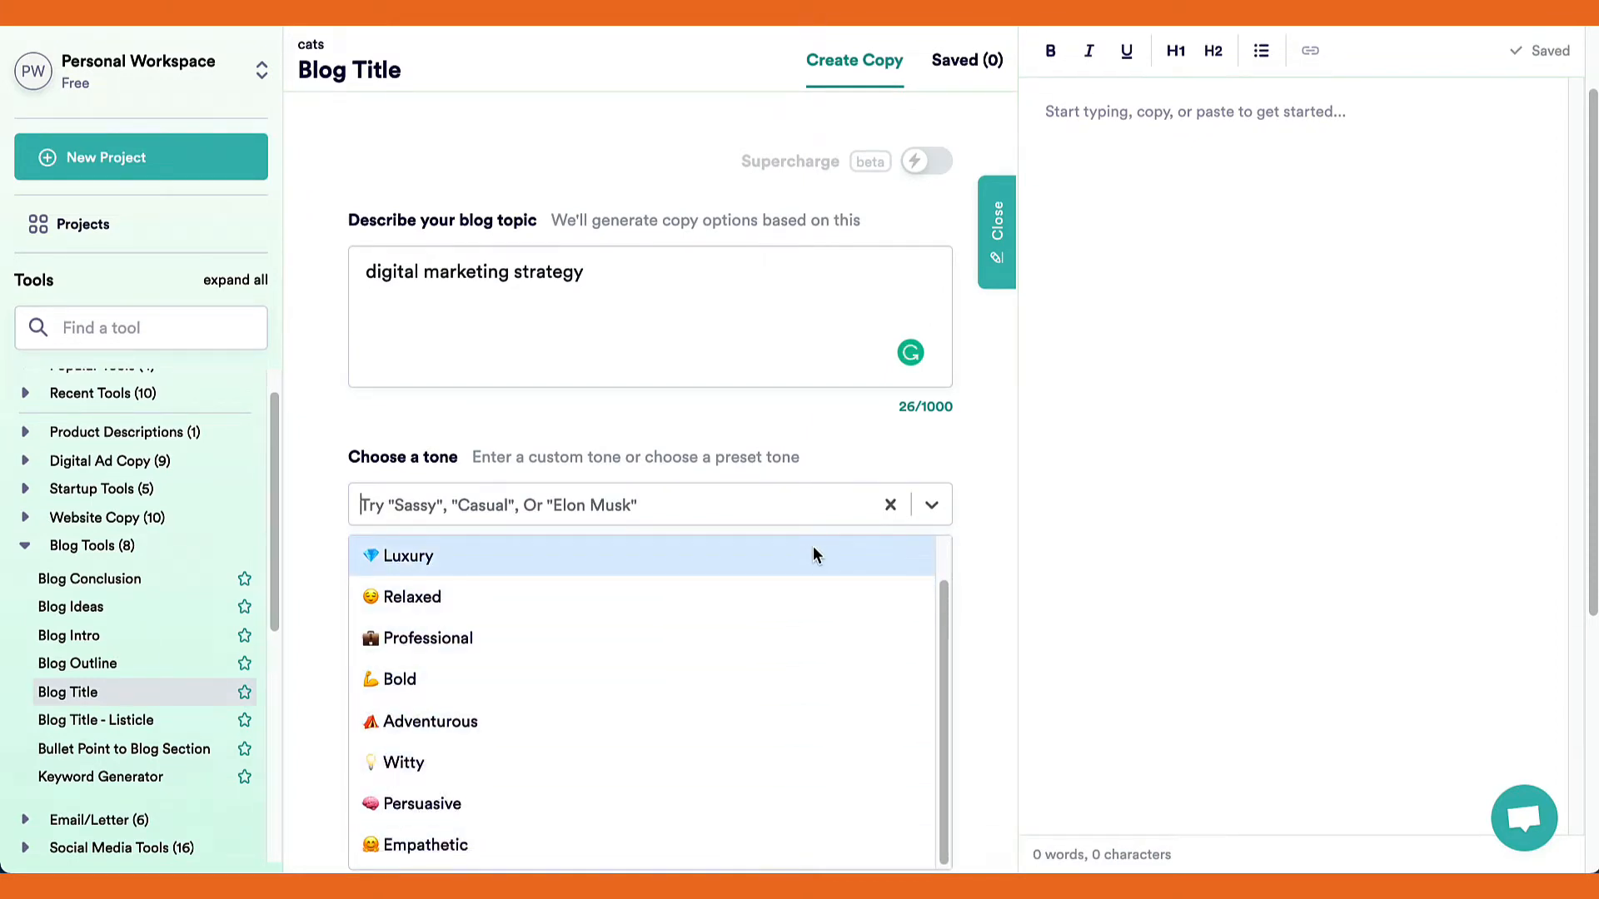
click(537, 598)
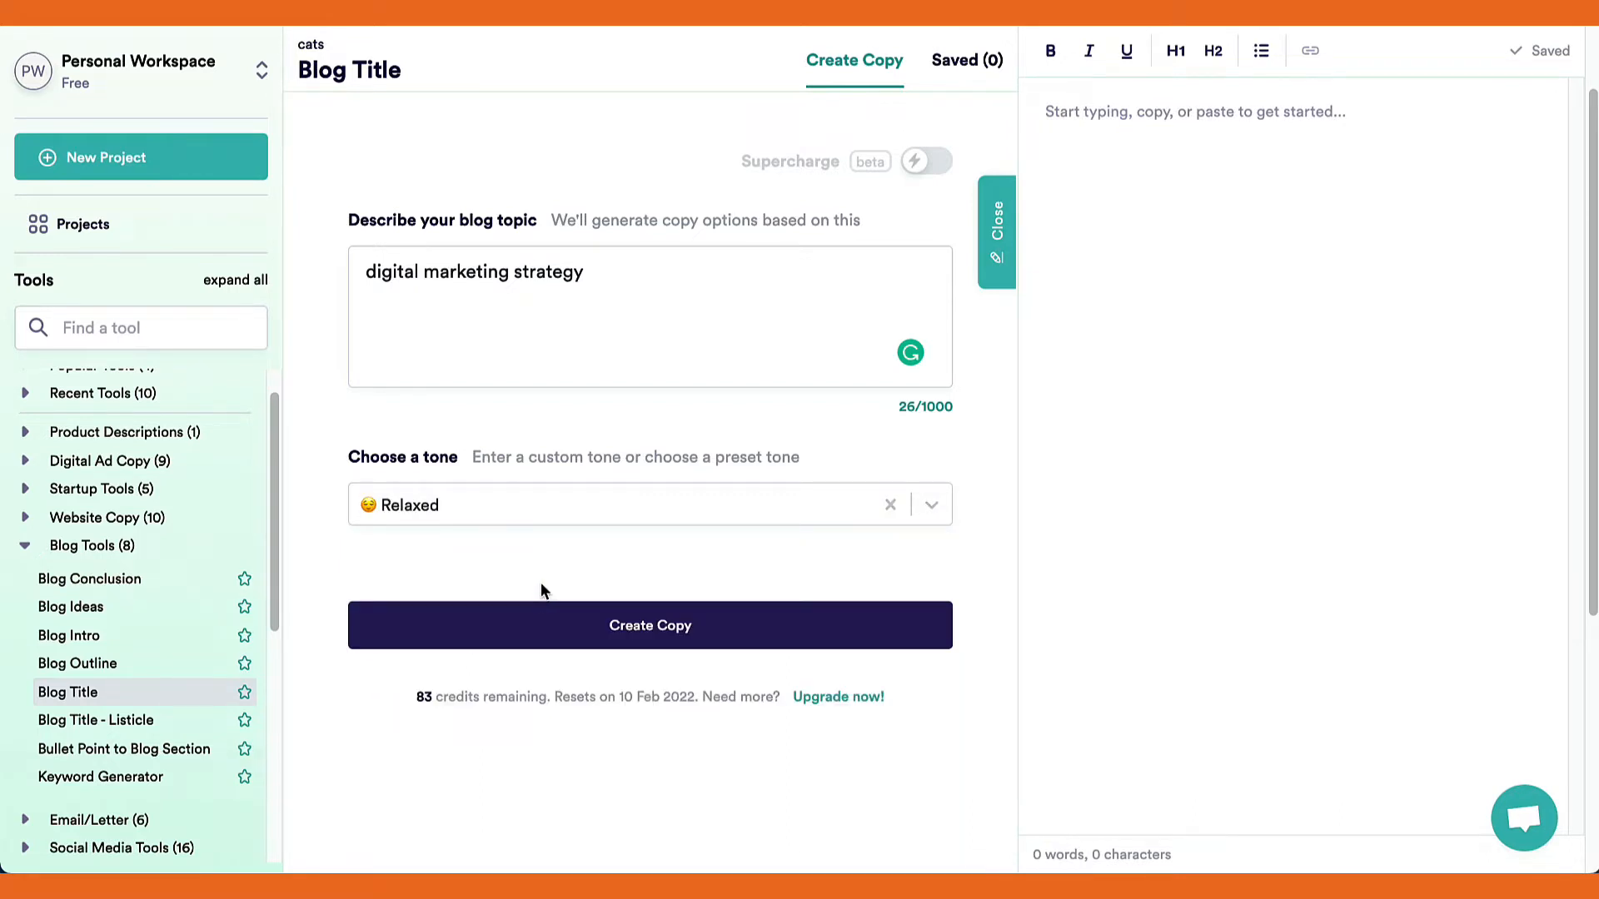
click(677, 626)
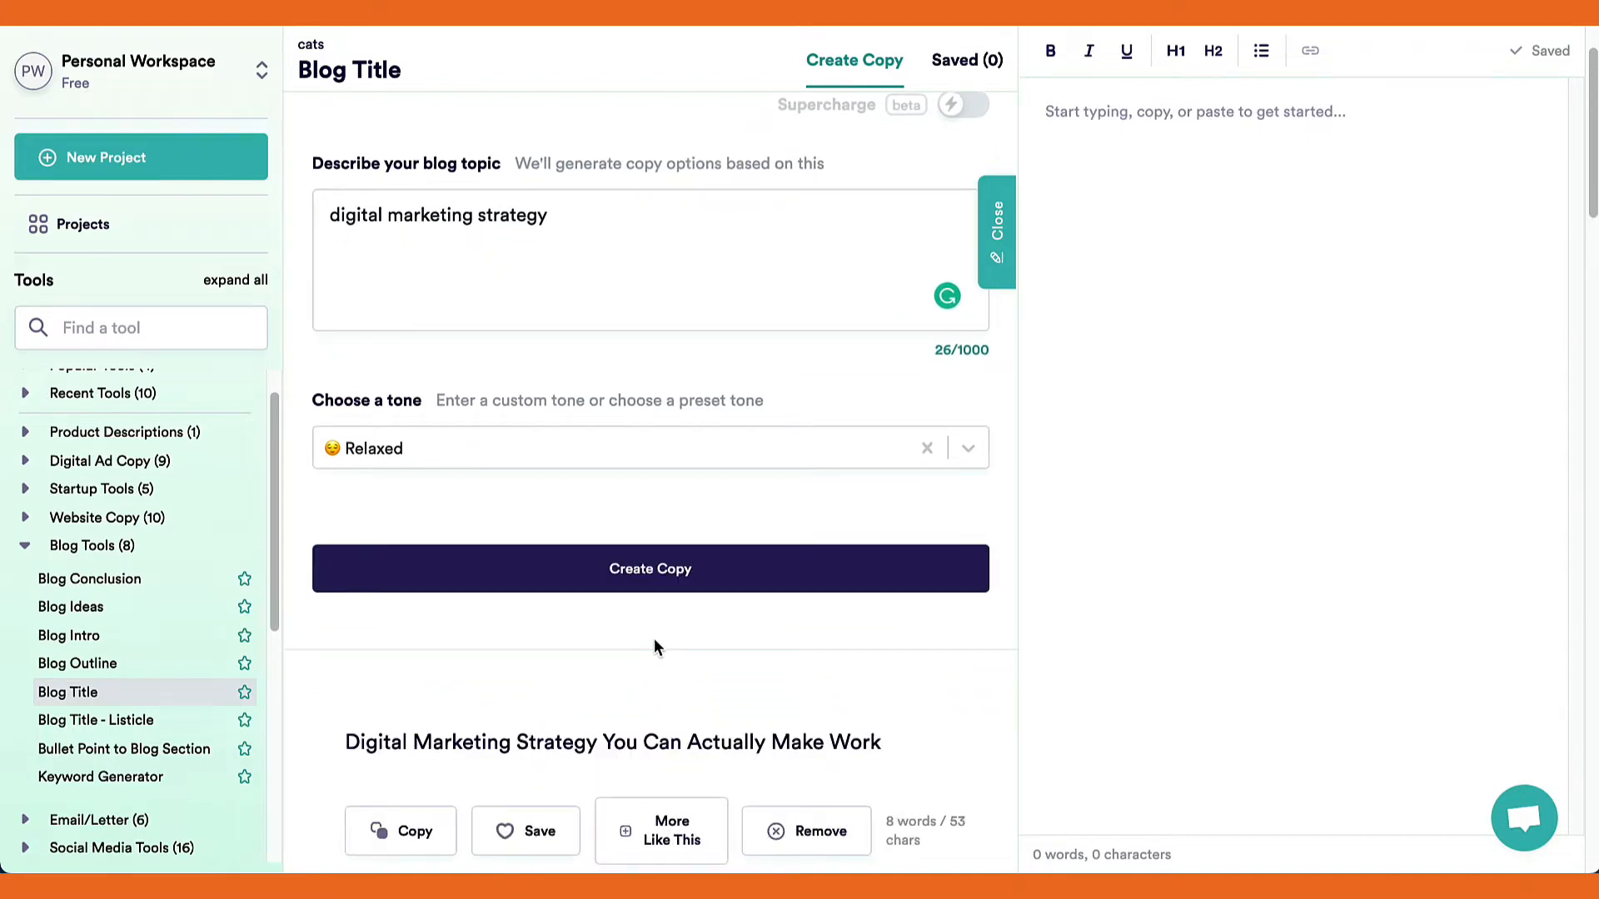
Step: Copy the generated title "My Digital Marketing Strategy, Explained" and paste it into the project's text editor
scroll(653, 647, down, 2)
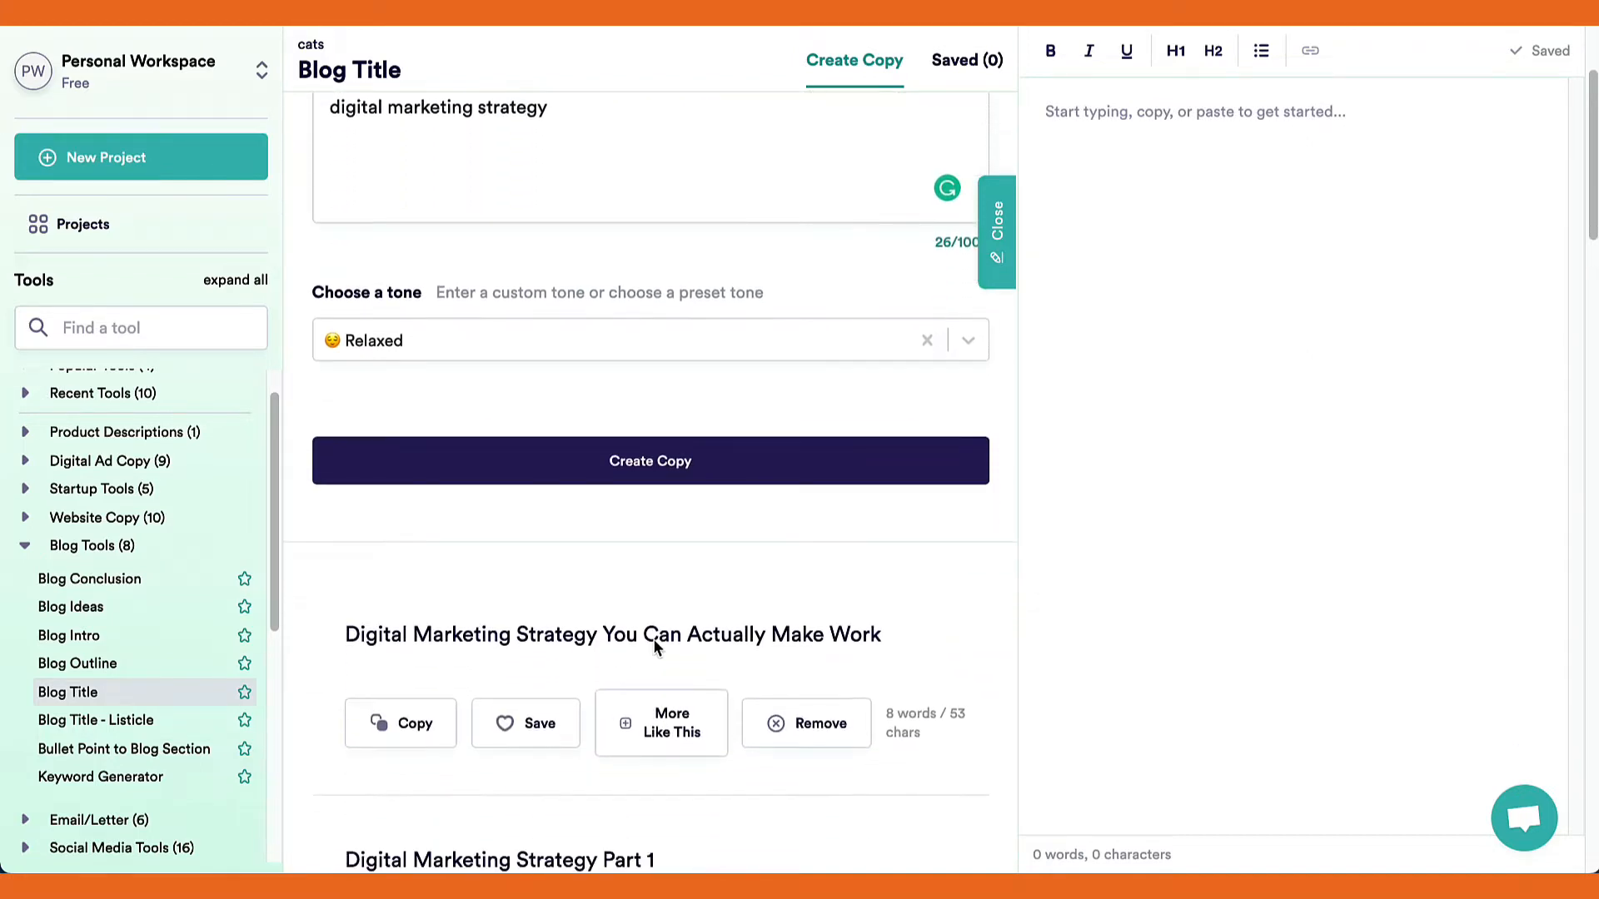
scroll(725, 613, down, 2)
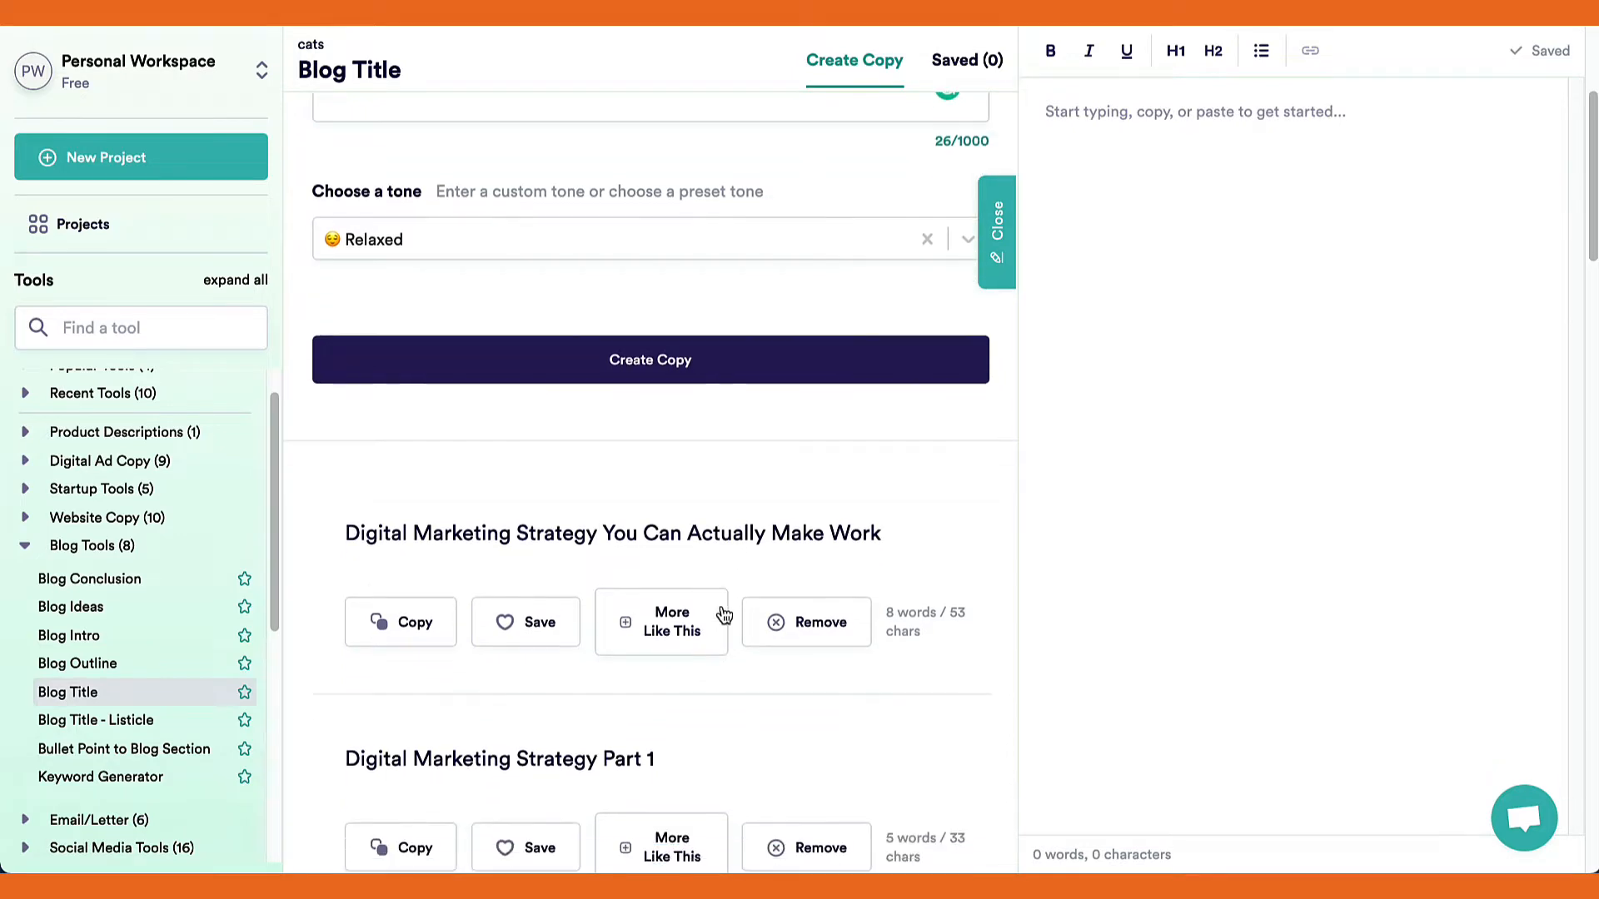
scroll(723, 614, down, 5)
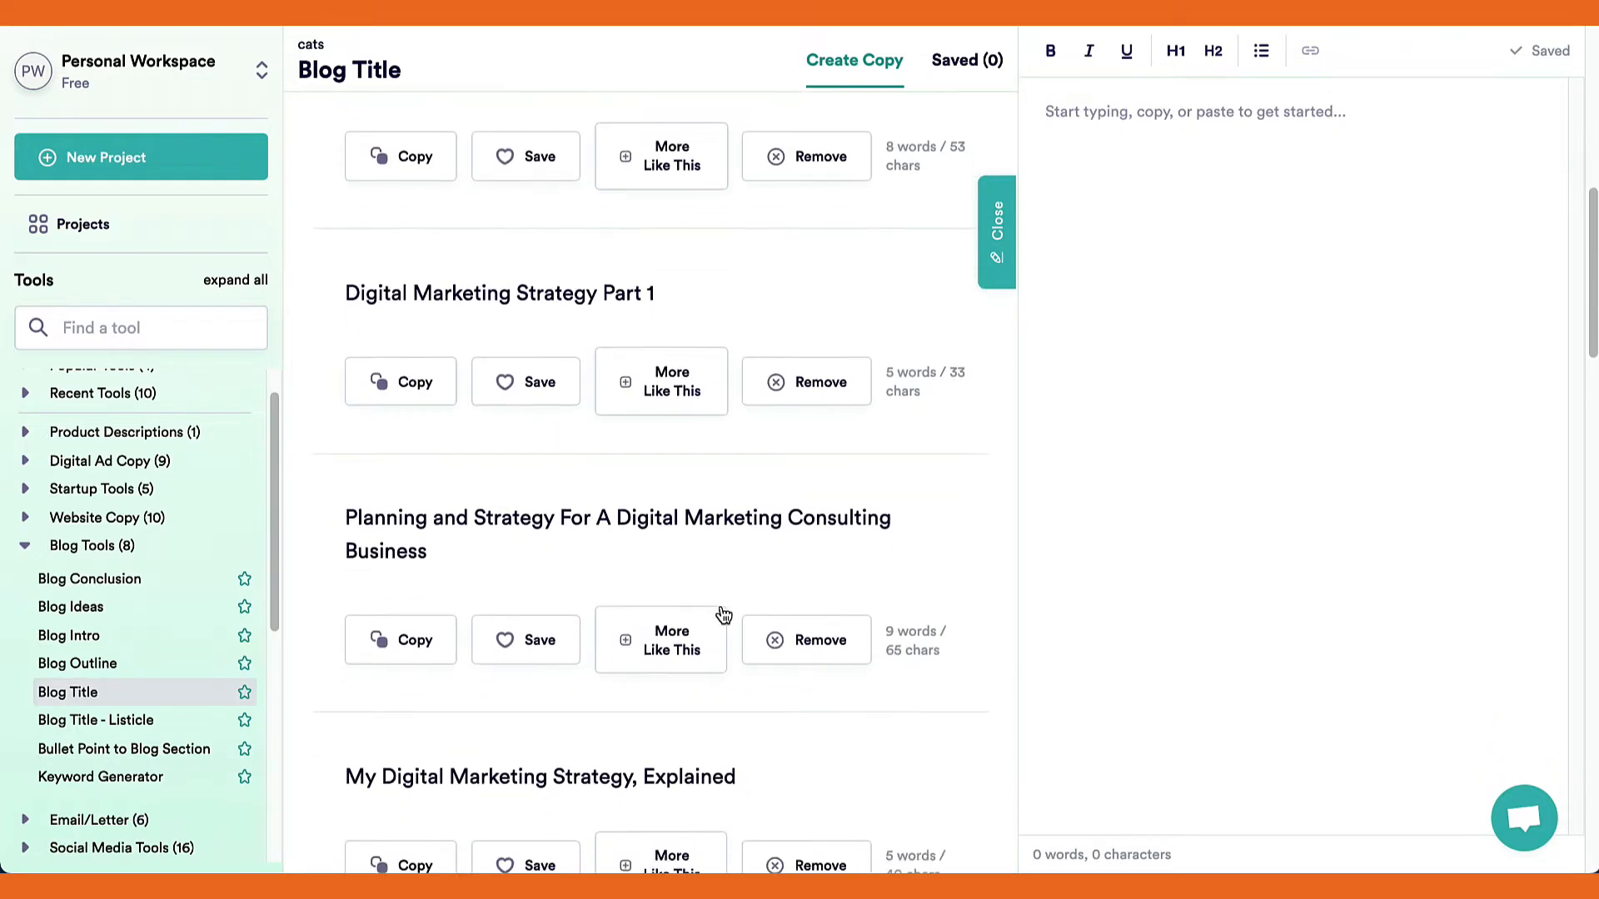
scroll(723, 614, down, 4)
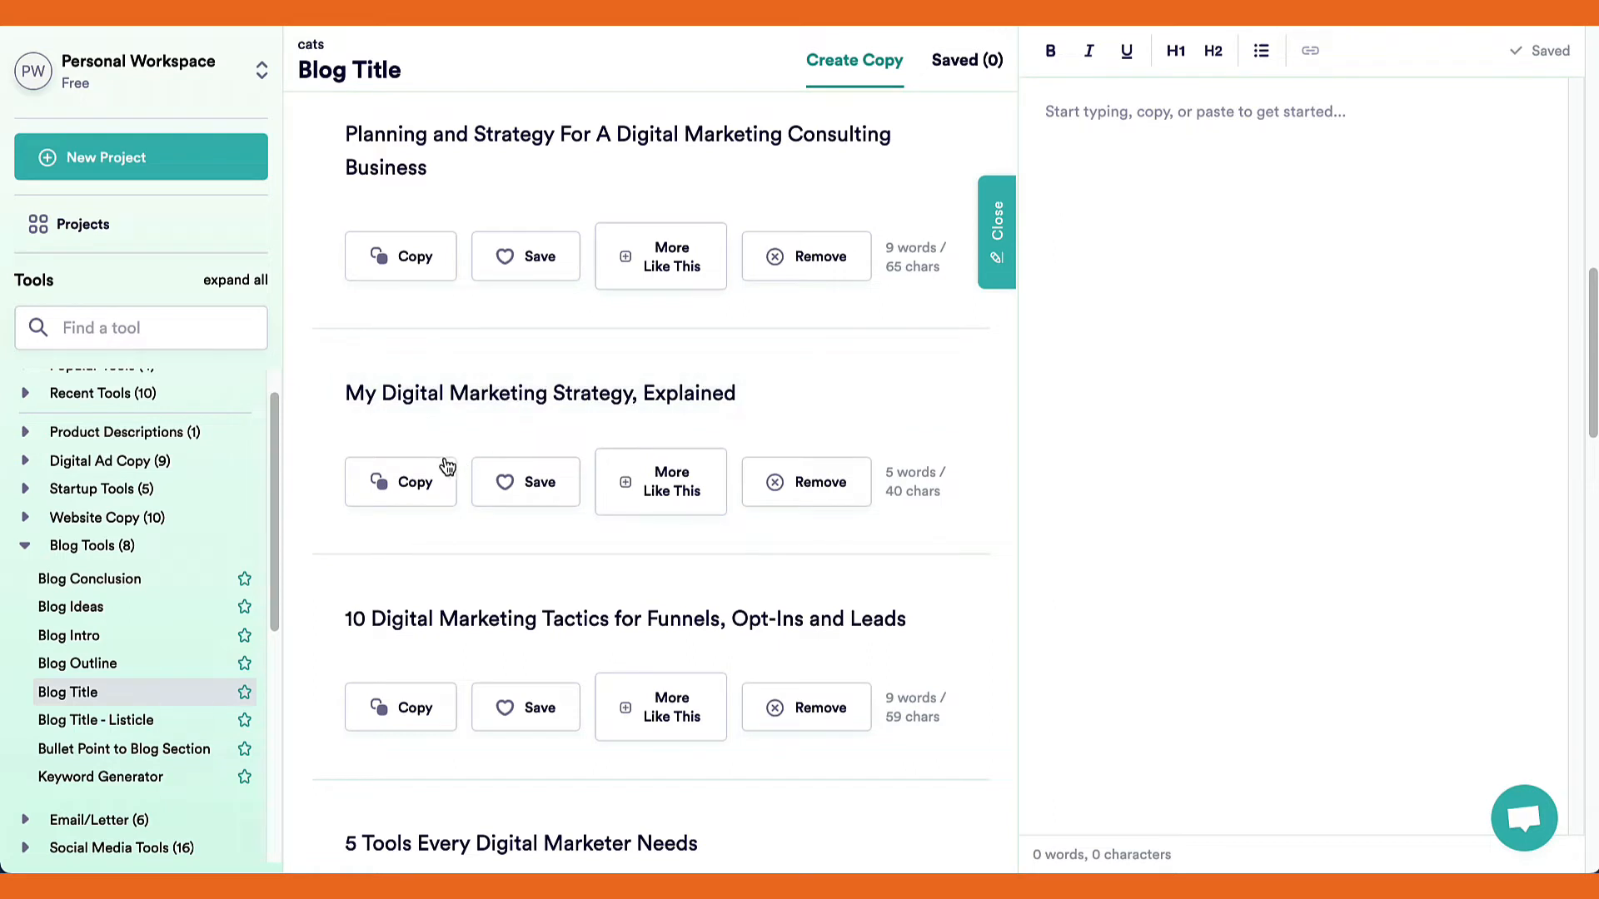
click(392, 479)
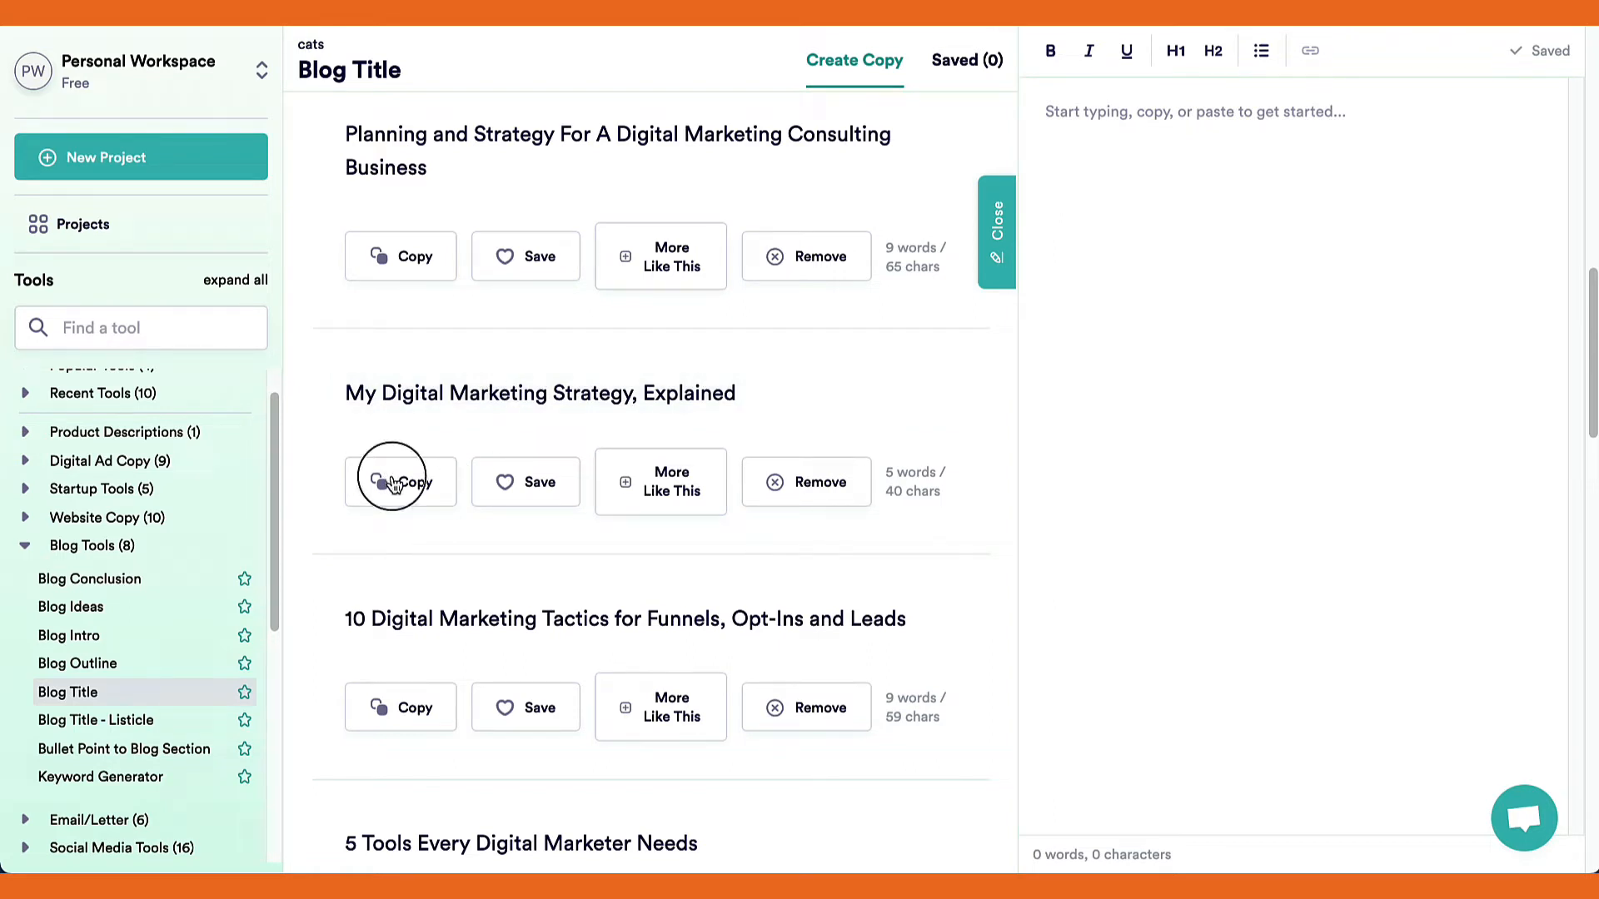
click(1163, 170)
right_click(1163, 171)
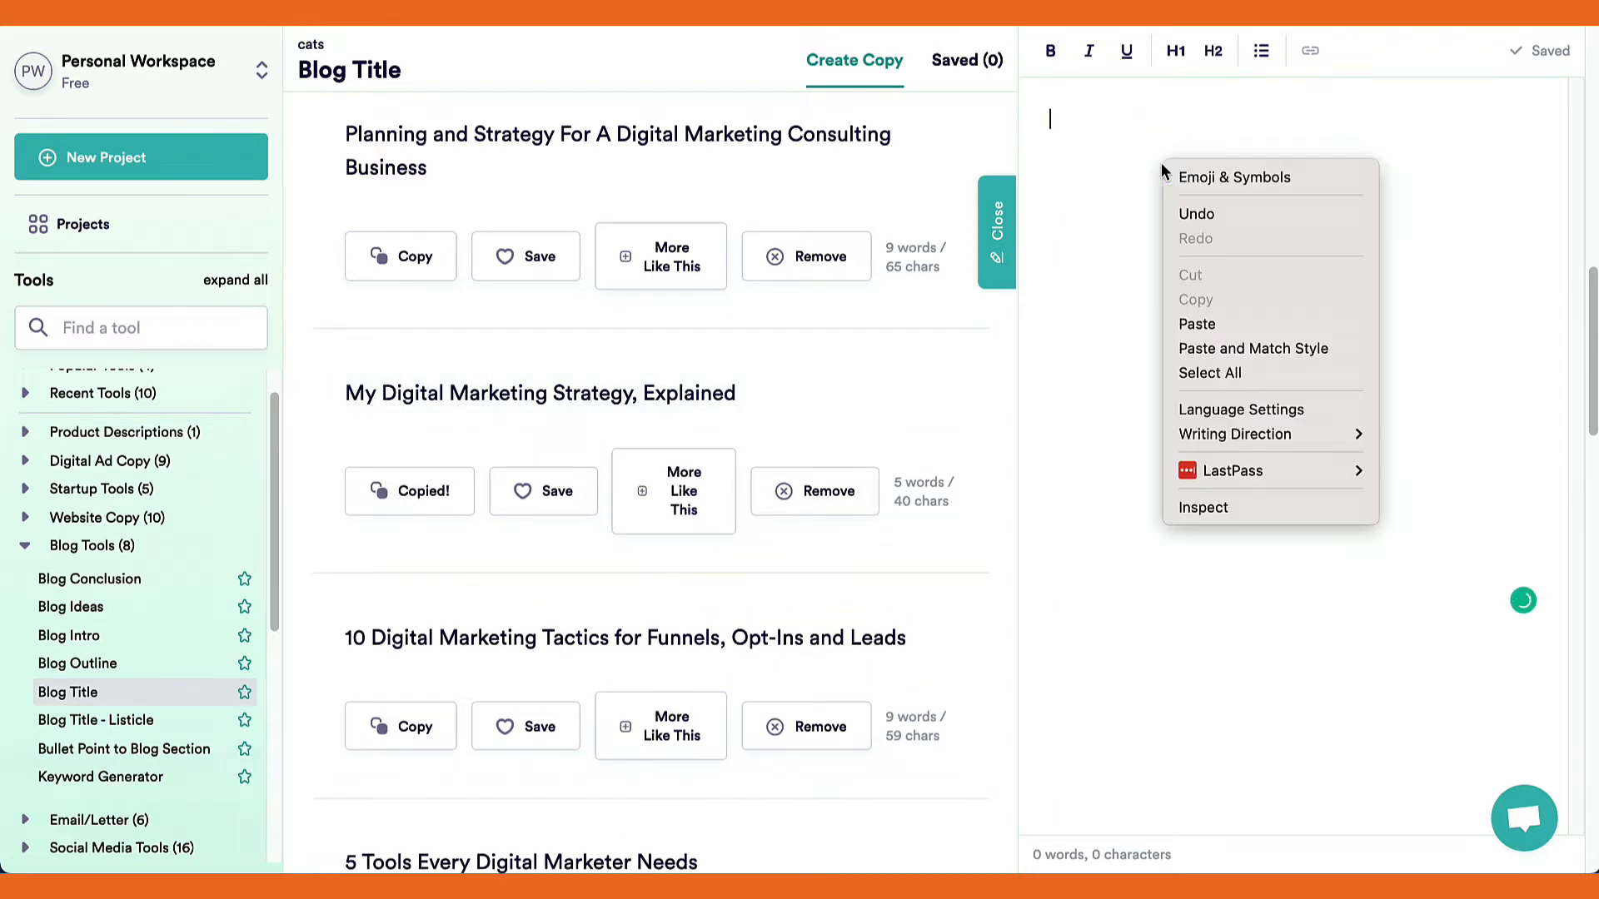
click(1225, 320)
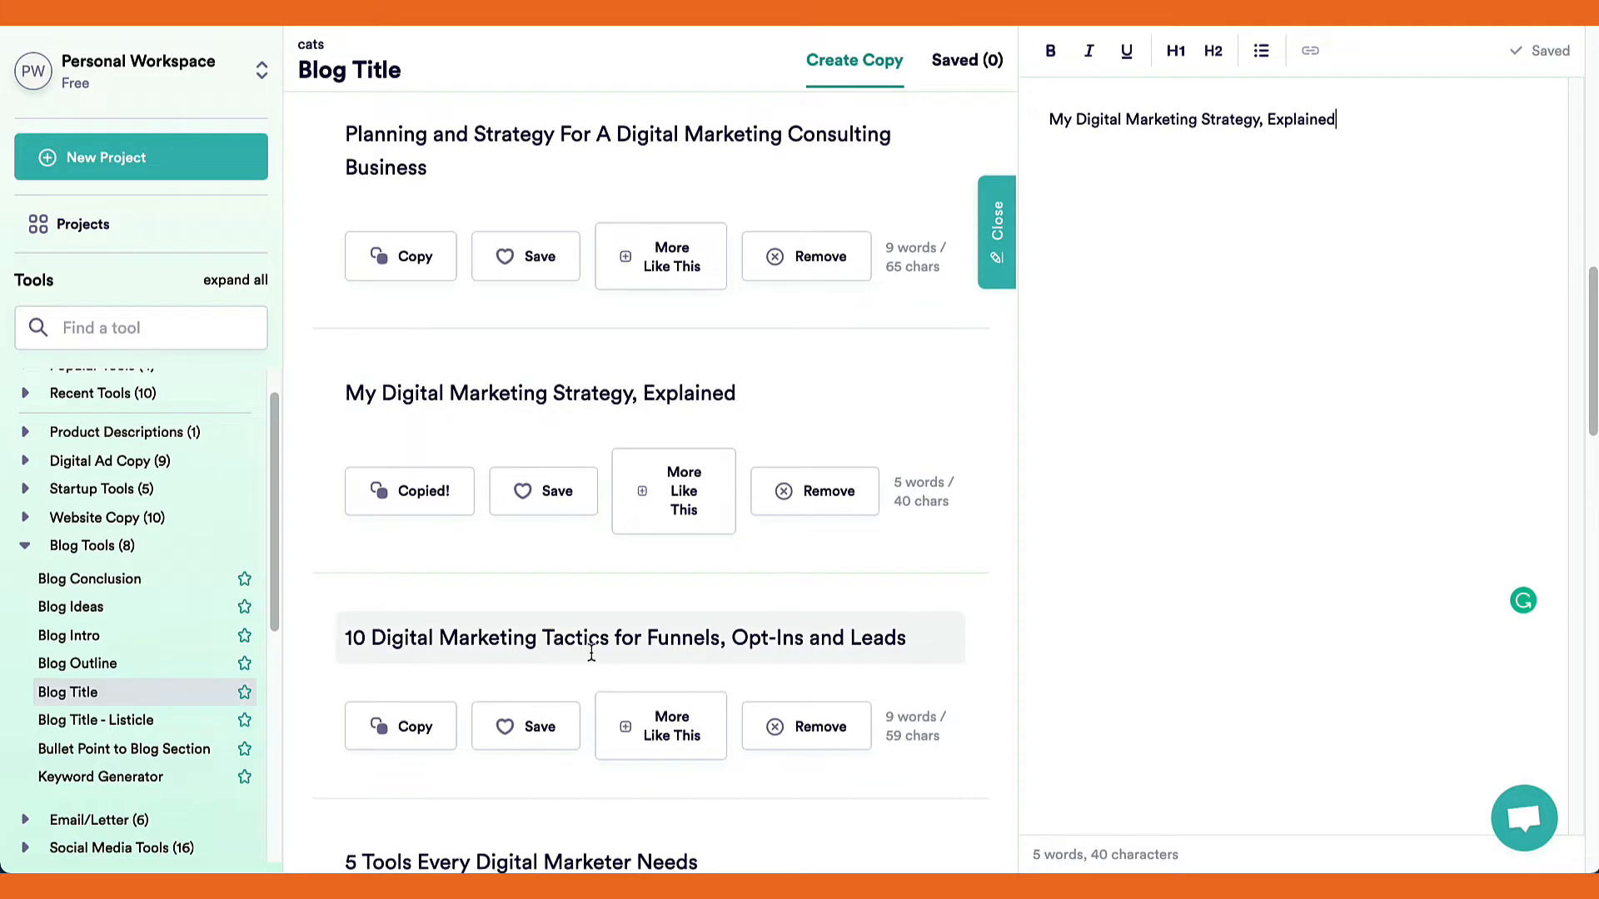
Step: Generate more copy like the title "My Digital Marketing Strategy, Explained" and review the variations
click(685, 491)
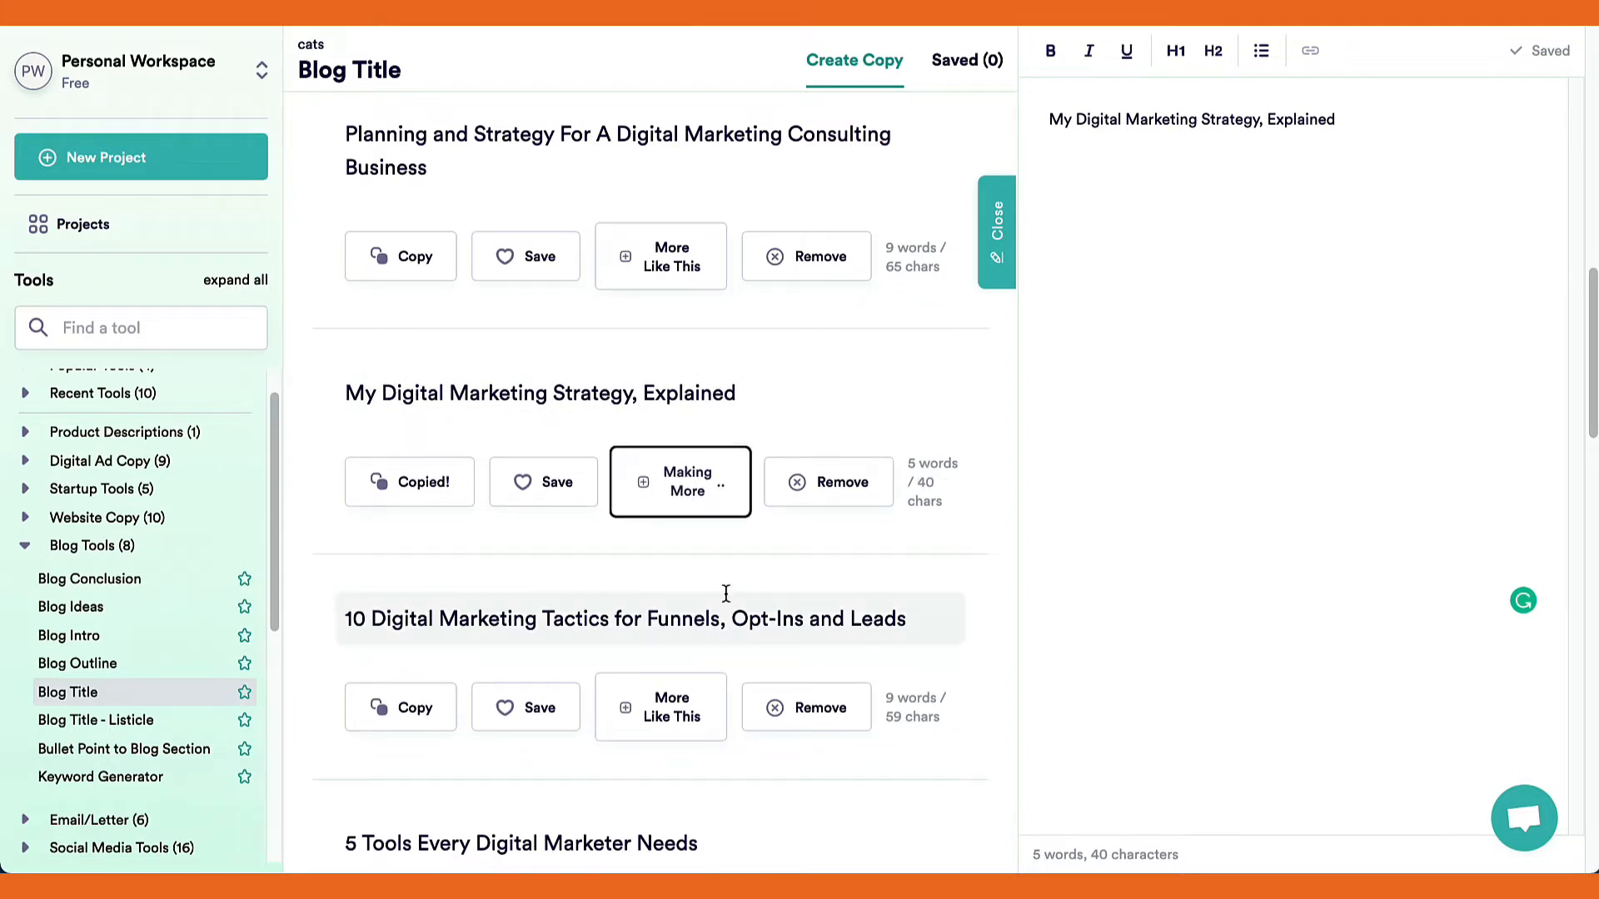
scroll(728, 597, down, 10)
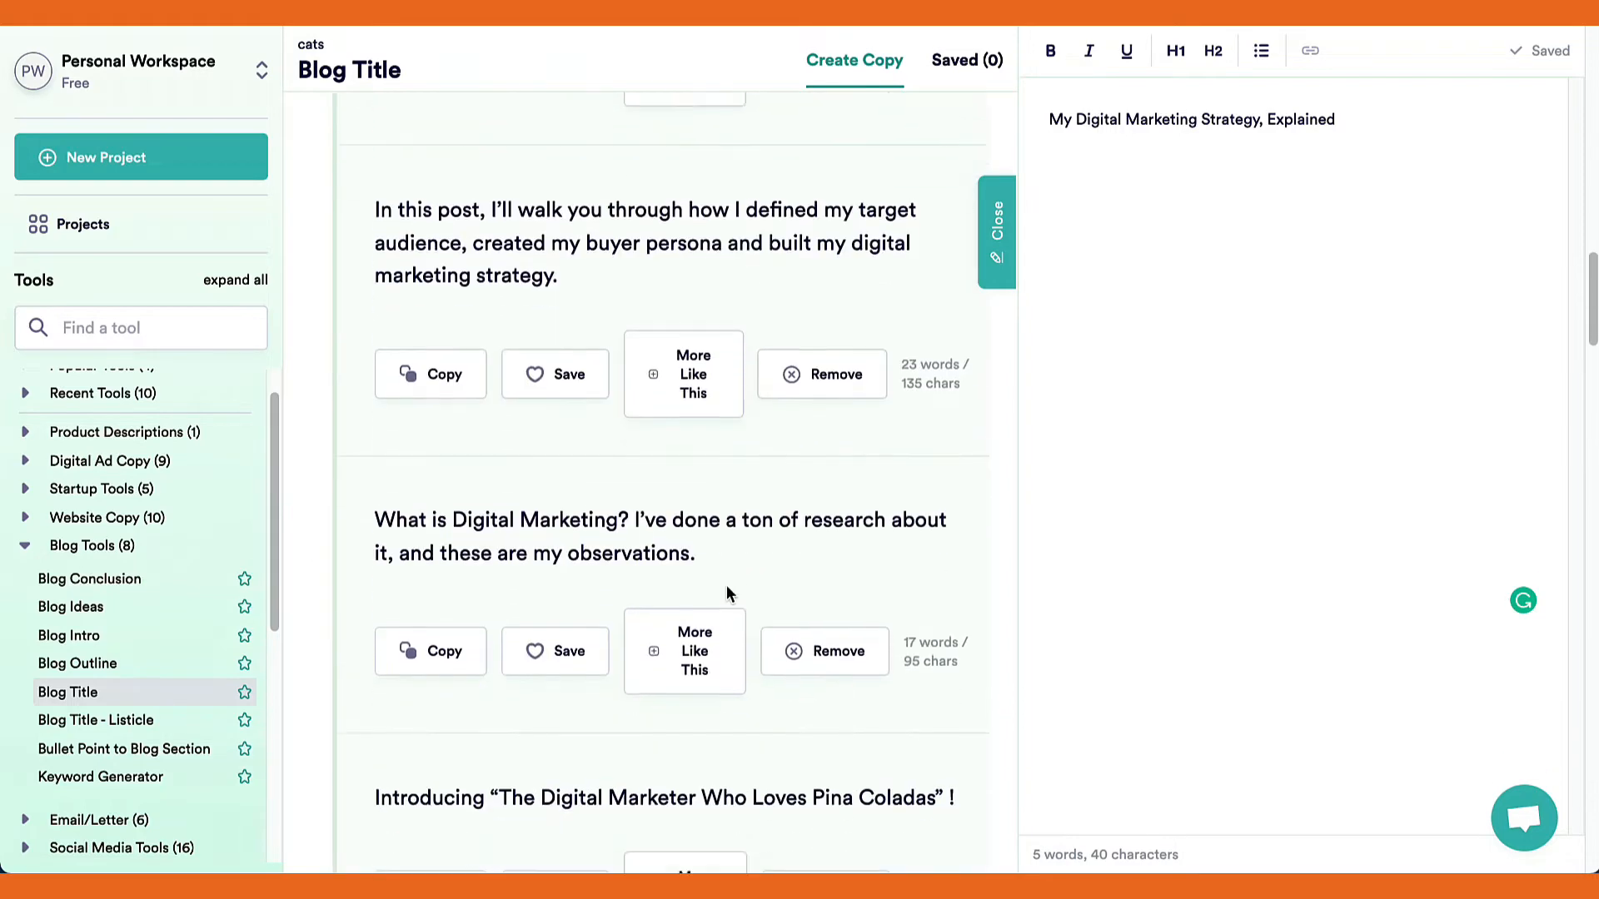
scroll(726, 589, down, 4)
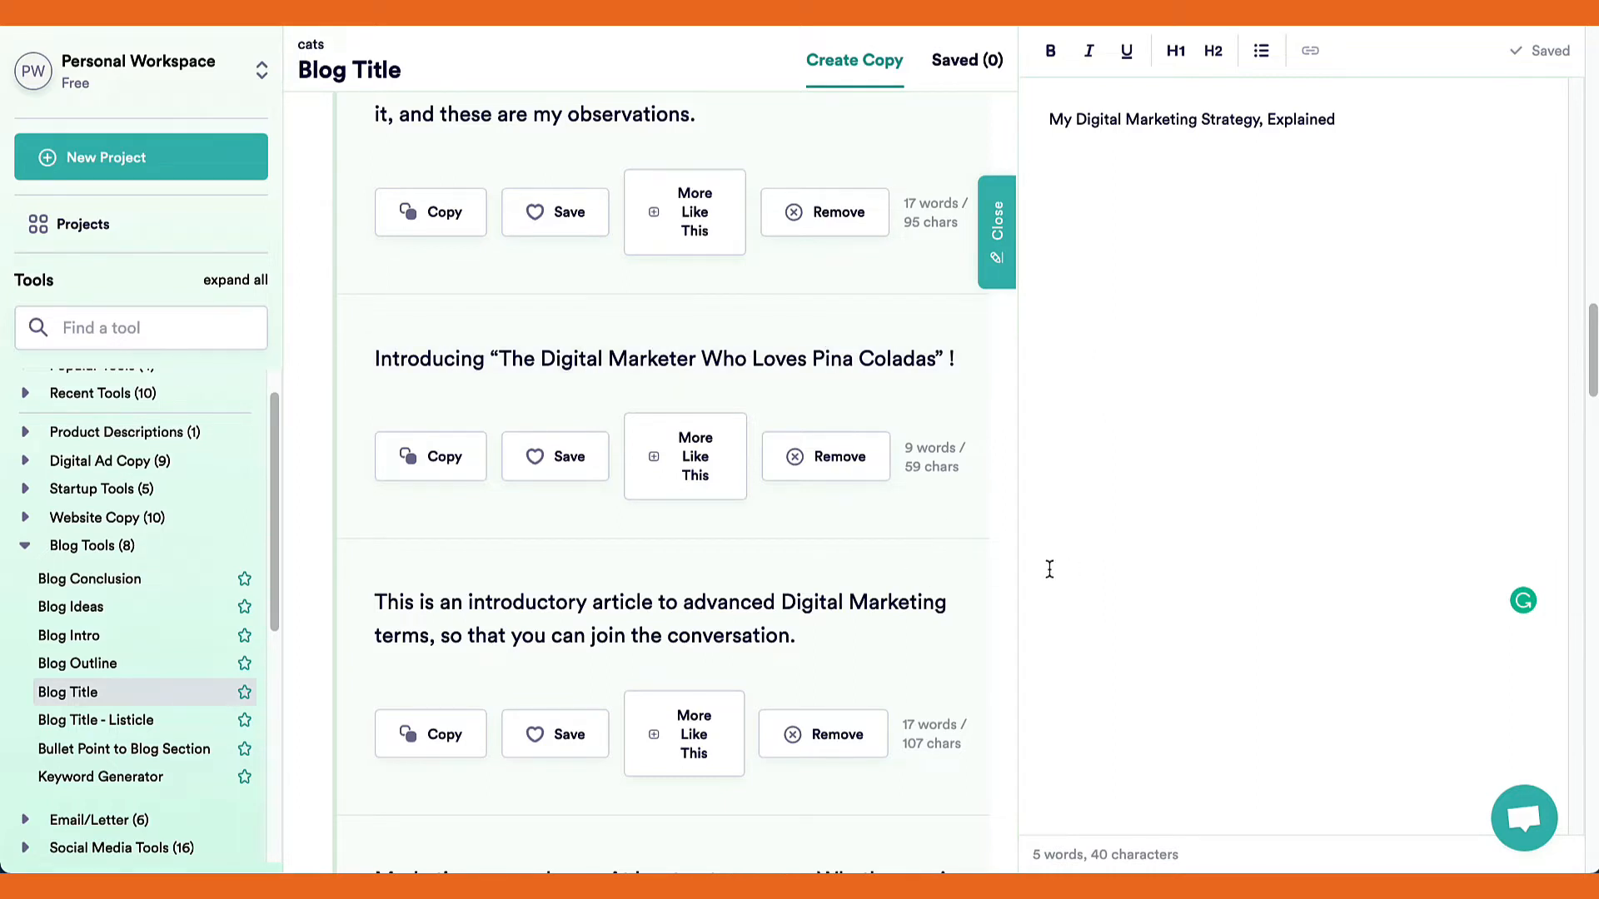
scroll(1054, 569, down, 20)
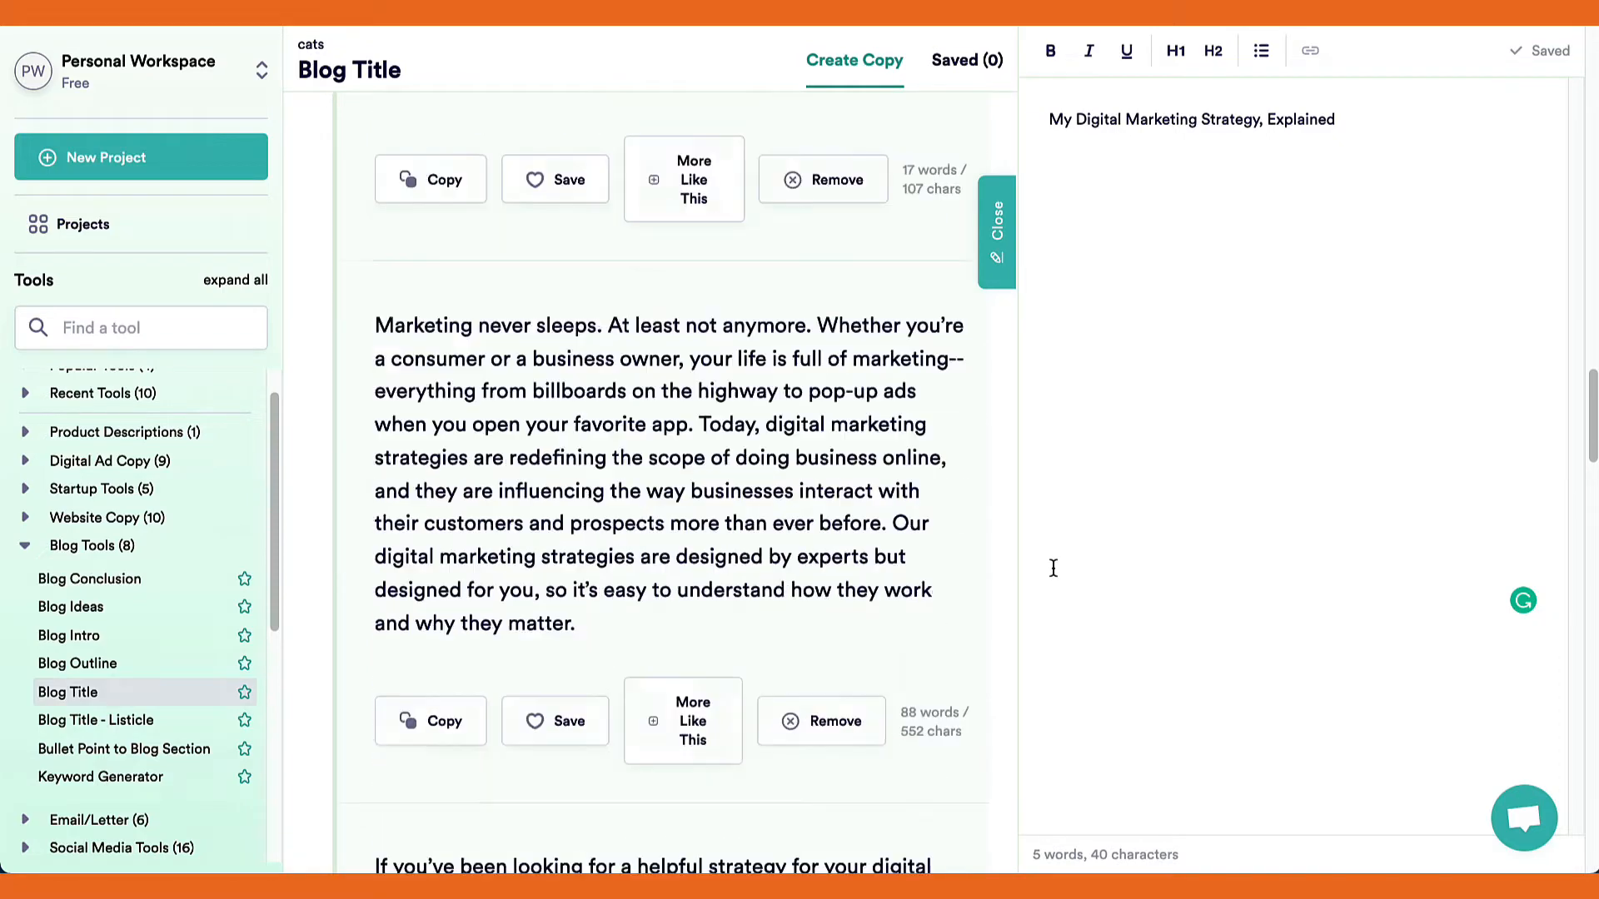
Step: Review the remaining blog titles and generate a further batch at the end of the results
scroll(1052, 565, down, 15)
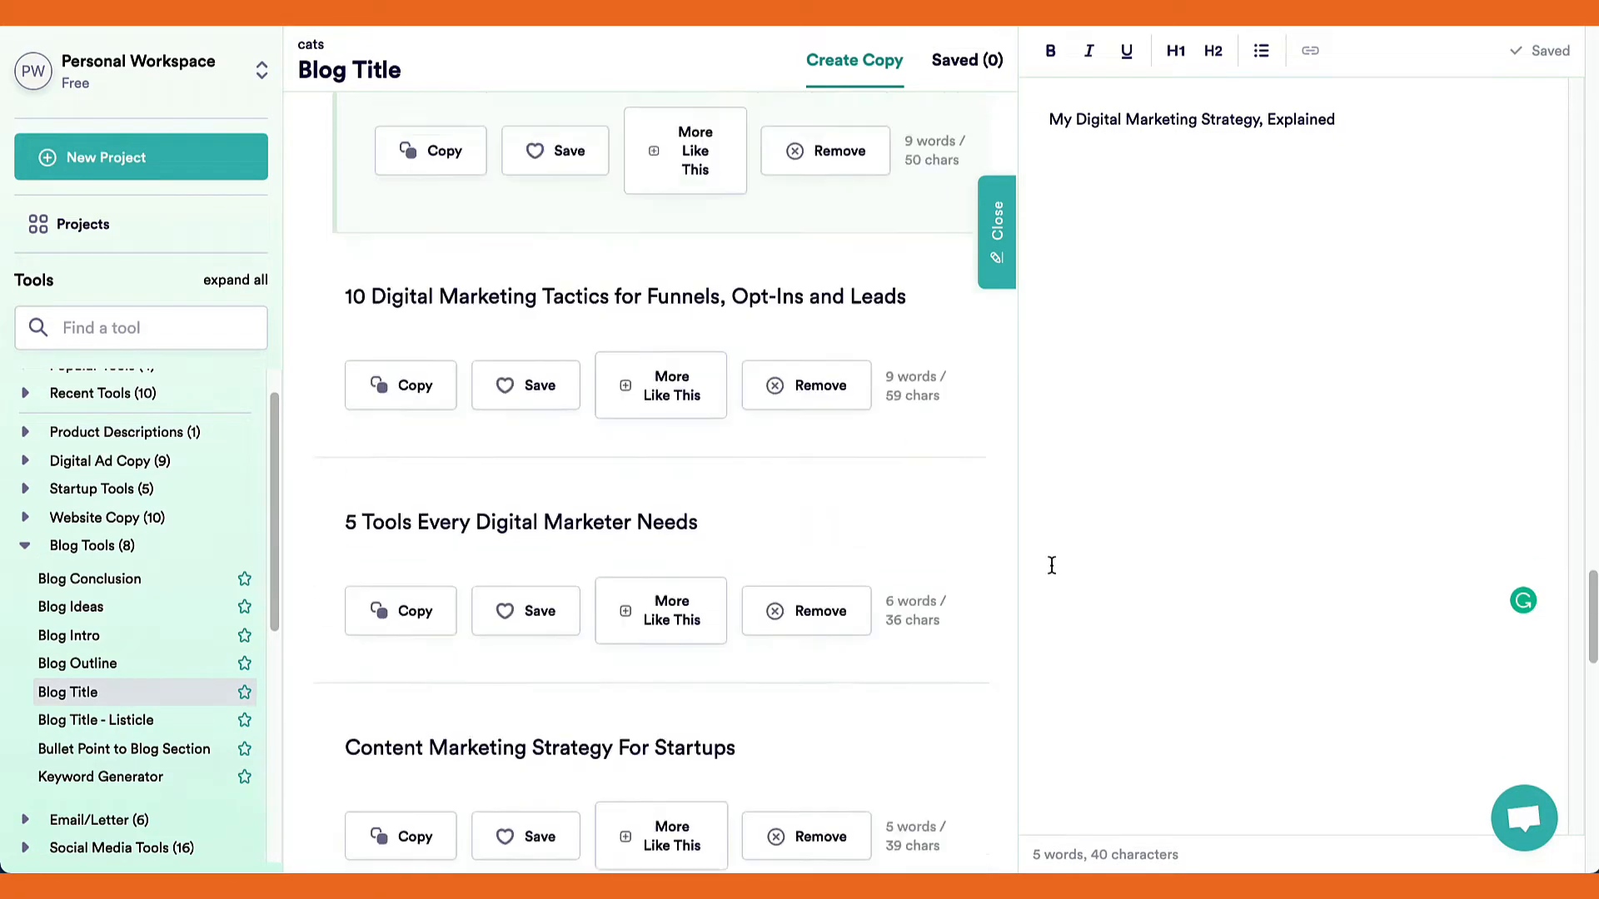
scroll(1052, 566, down, 8)
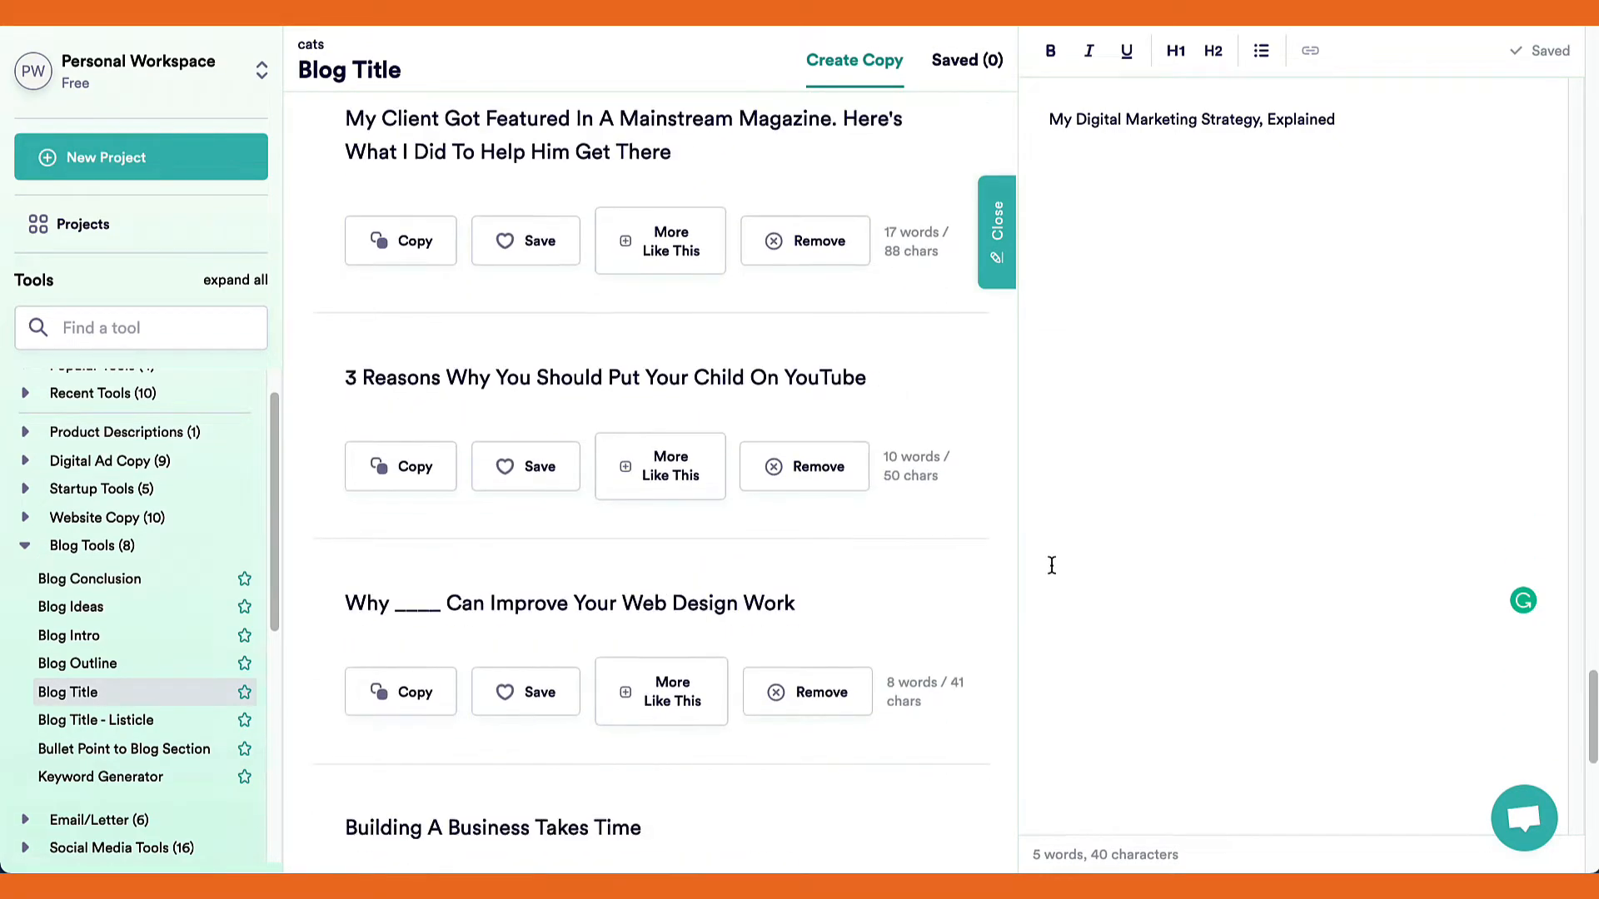
click(700, 804)
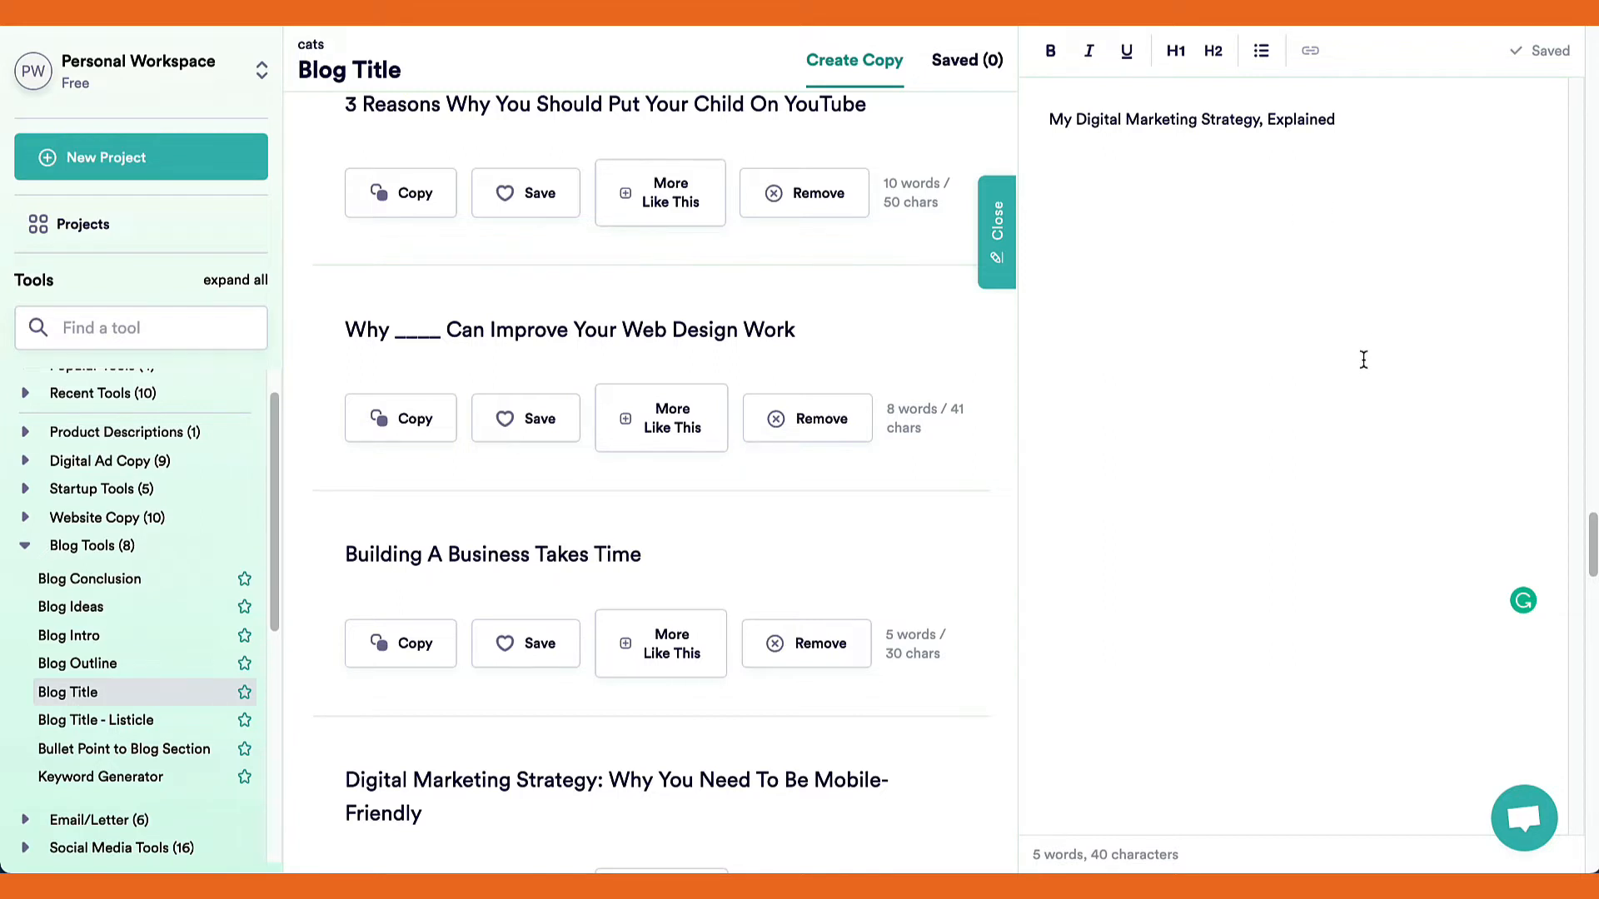
Step: Generate keywords for "digital marketing strategy" with the Keyword Generator and examine the suggested keyword sets
click(158, 782)
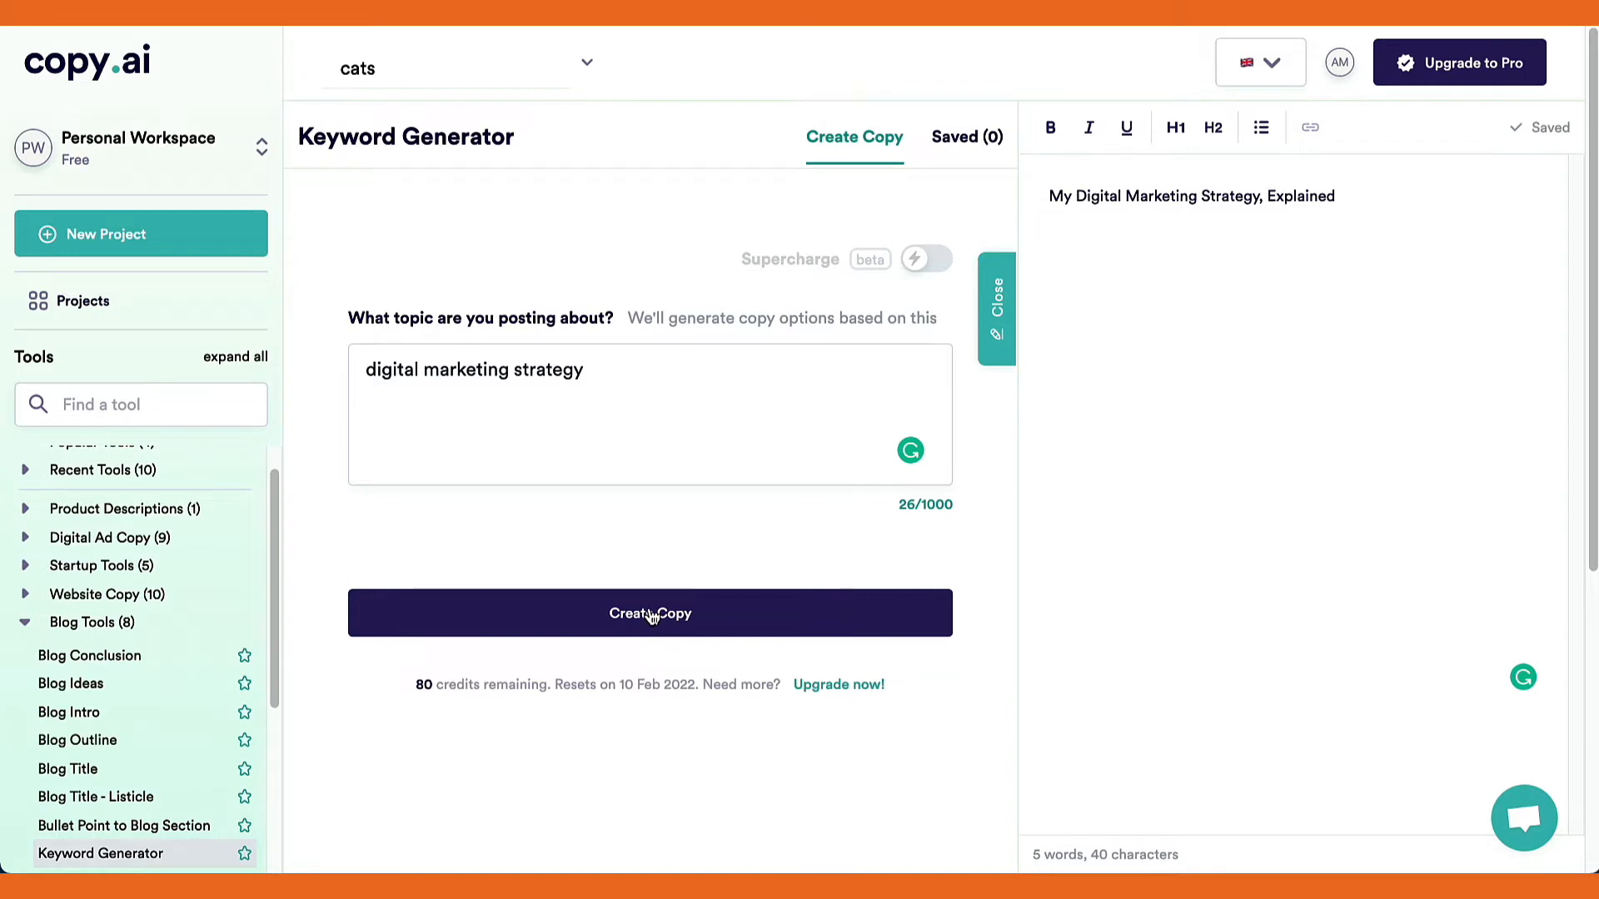
click(651, 614)
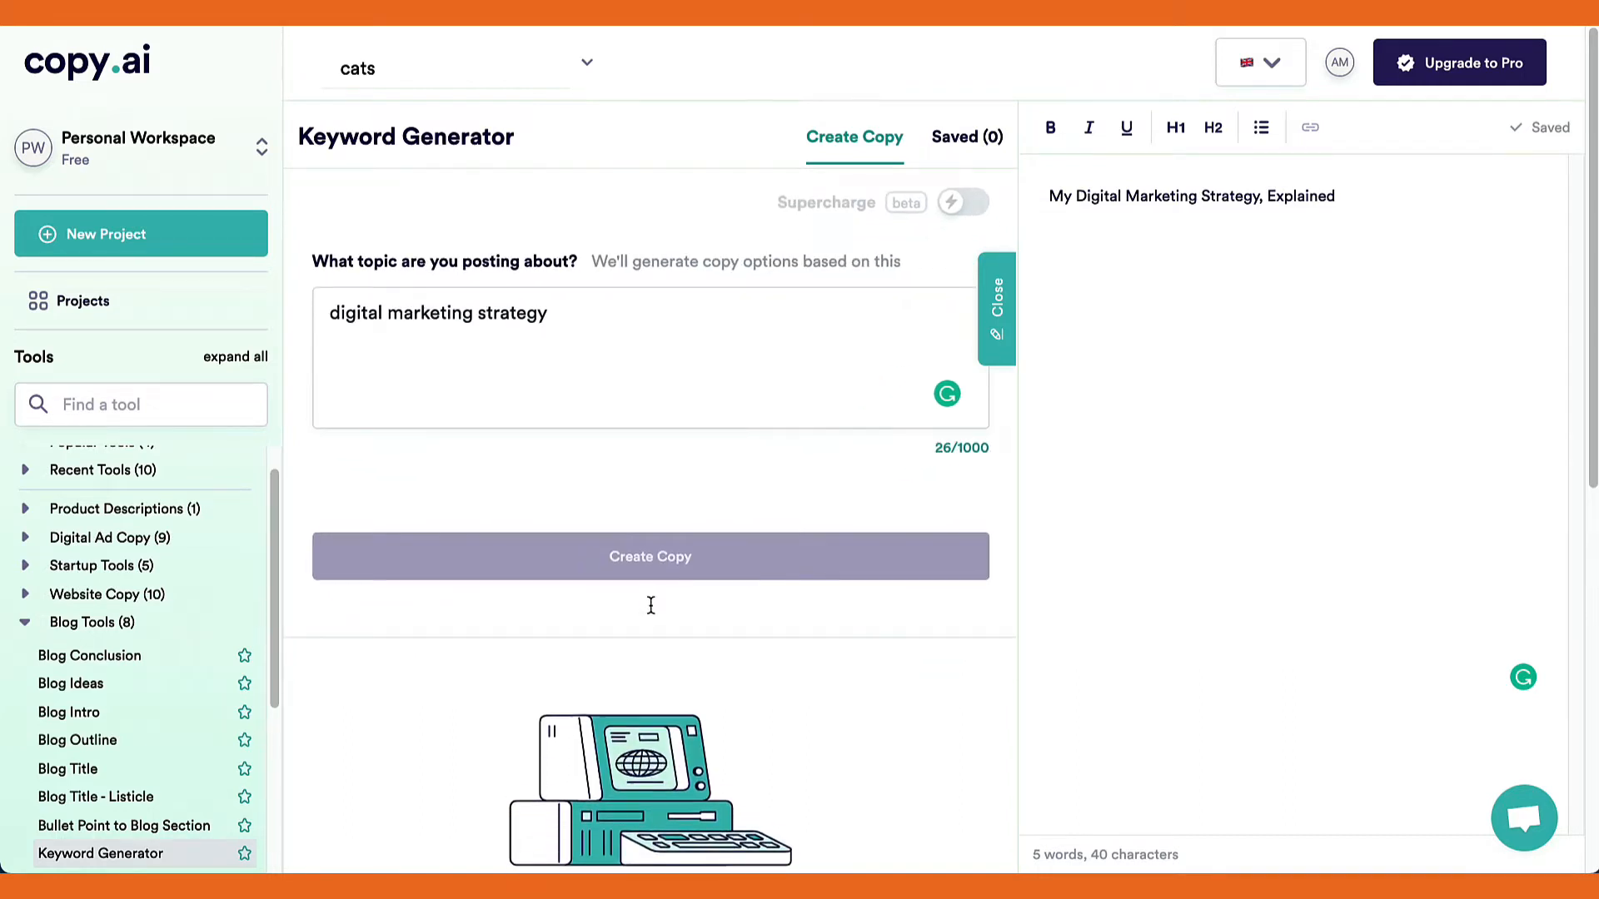
scroll(651, 599, down, 1)
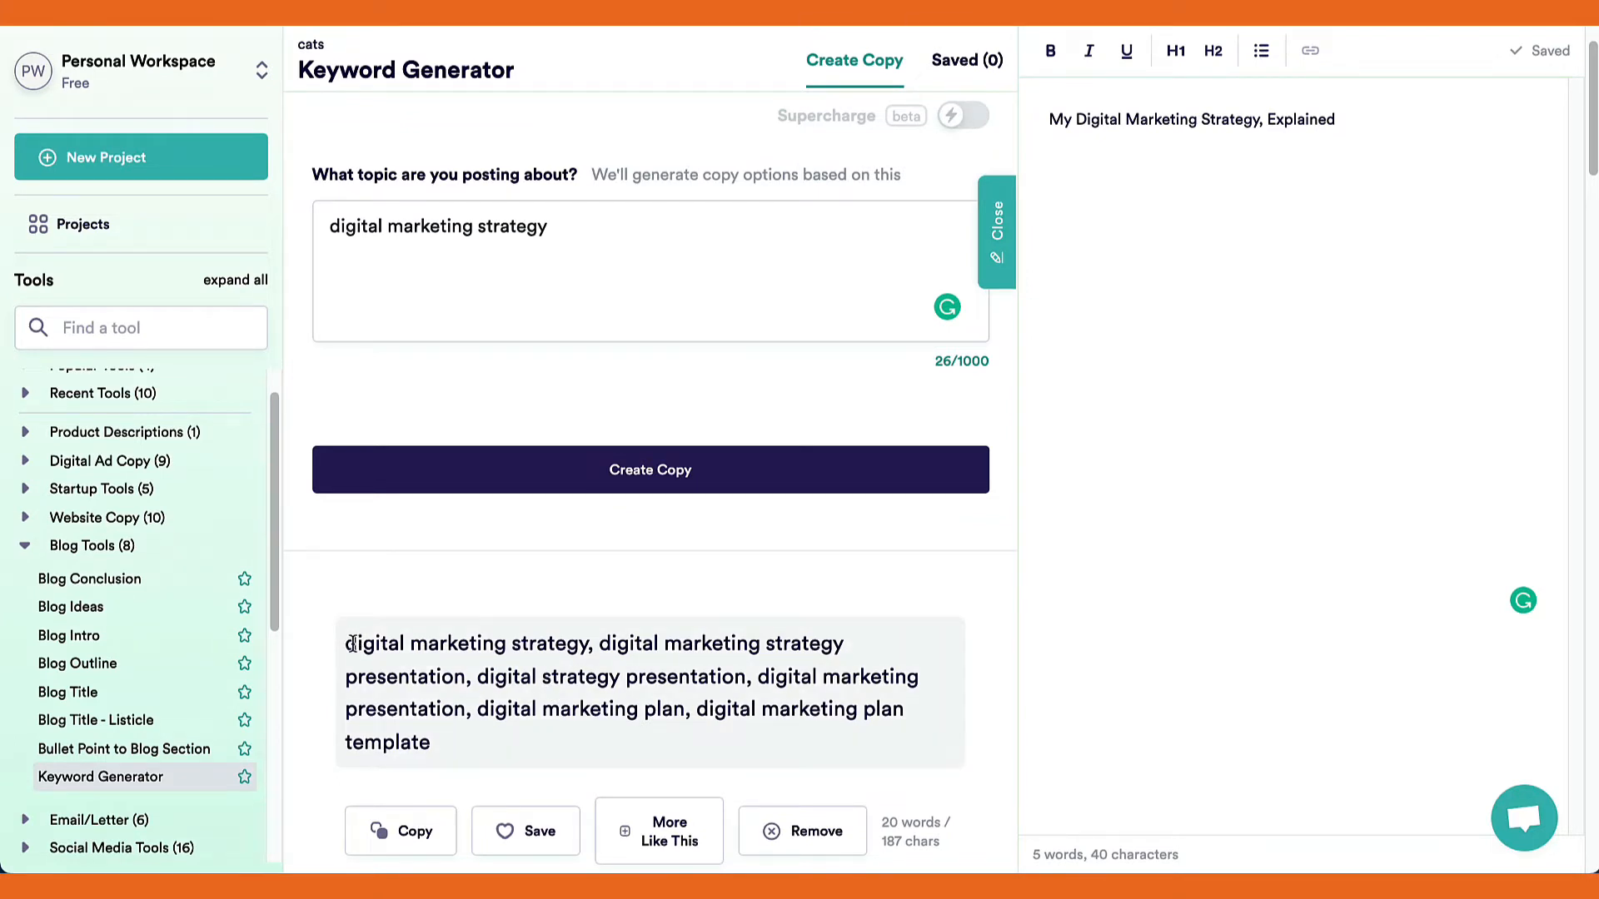
drag(351, 645, 578, 647)
click(444, 648)
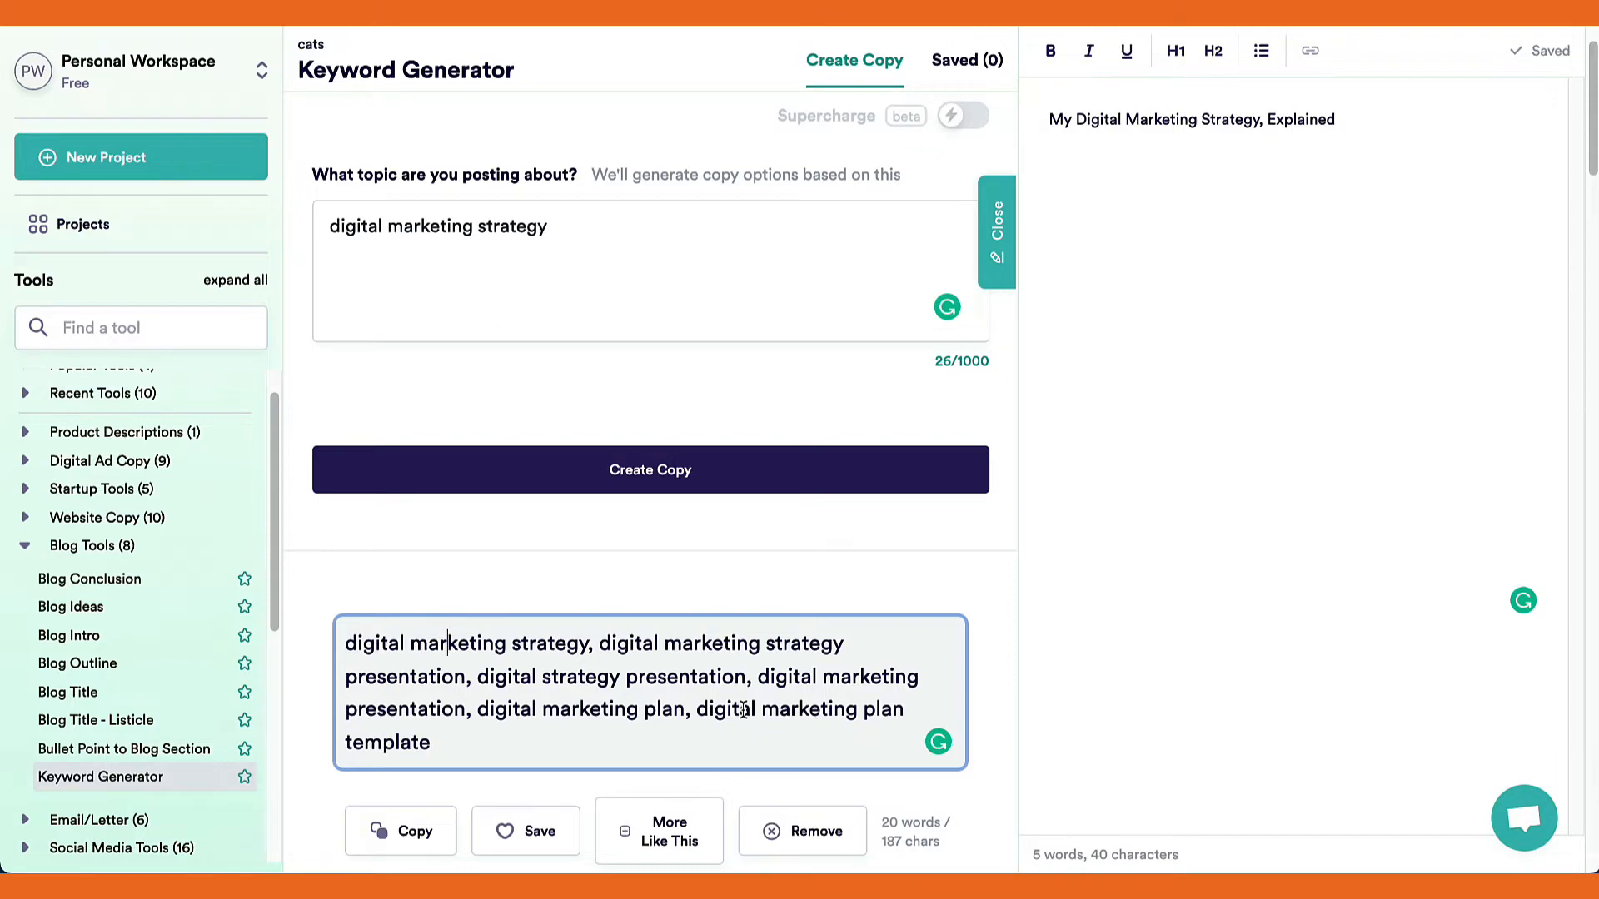
scroll(742, 708, down, 3)
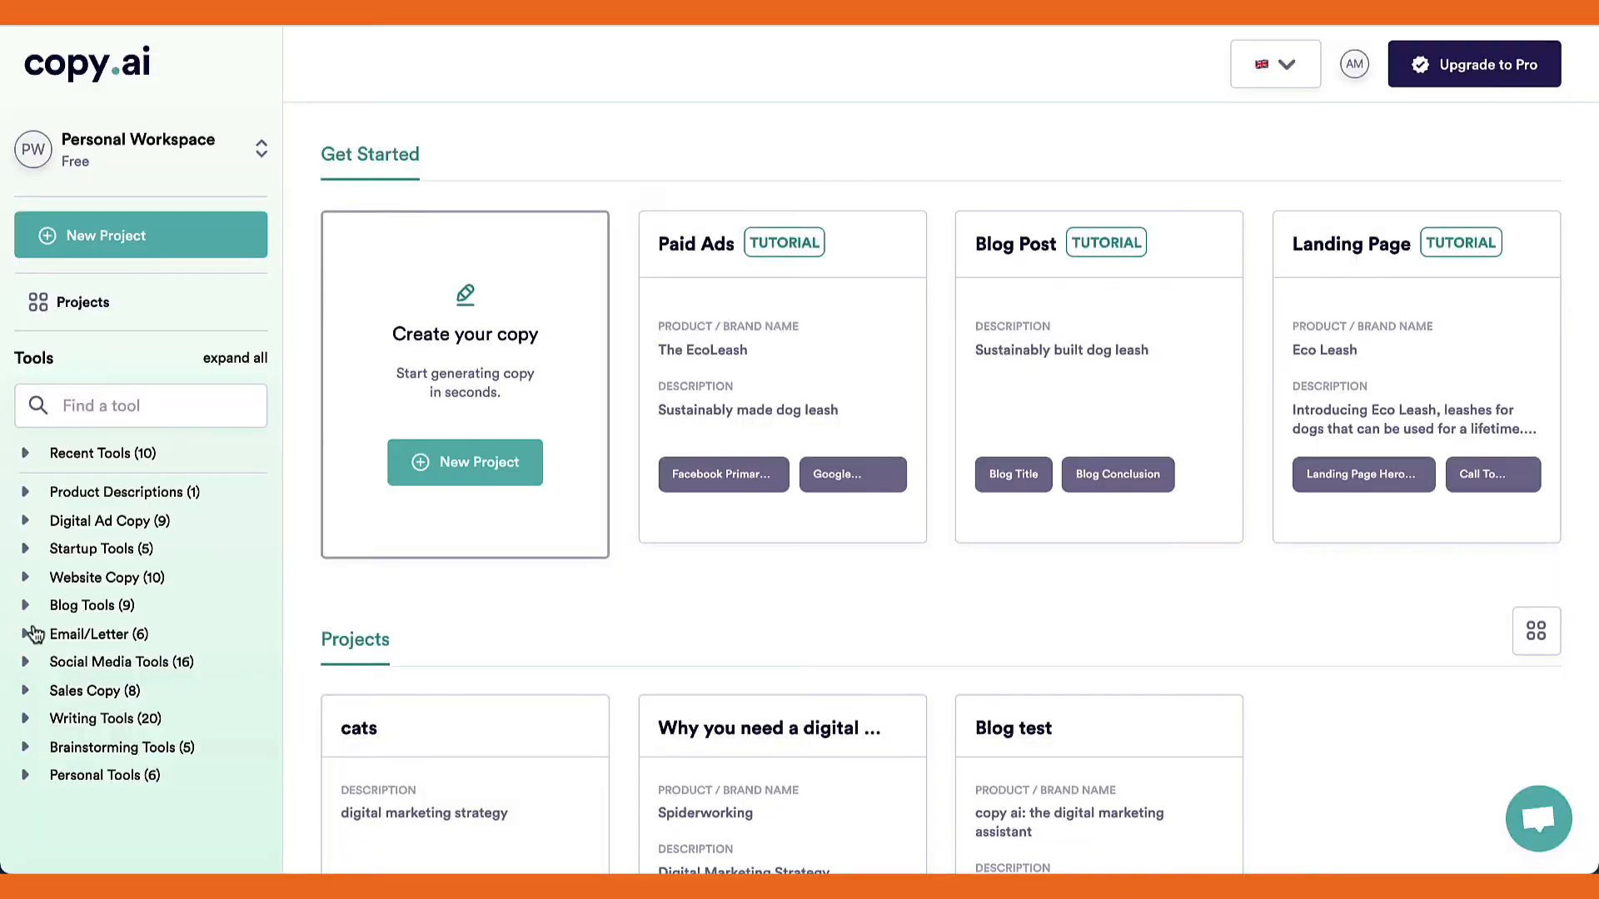
Step: Expand the Email/Letter category to view the tools it offers
click(24, 637)
scroll(25, 641, down, 1)
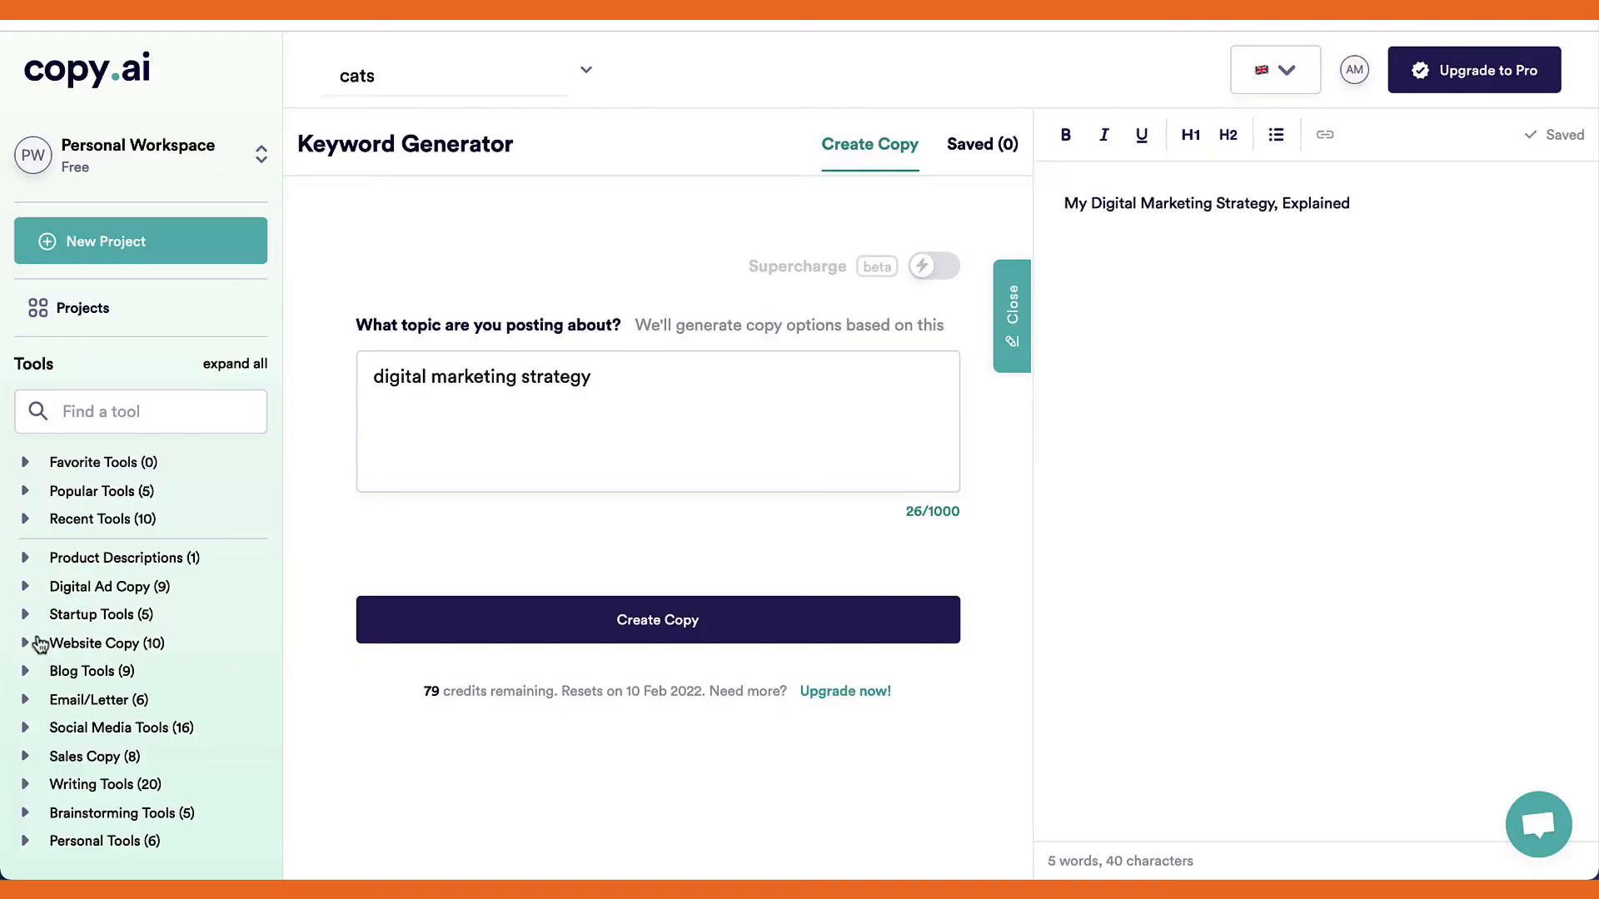
Step: Generate questions for "digital marketing strategy" with the Website Copy category's Question Generator in a Friendly tone
click(37, 644)
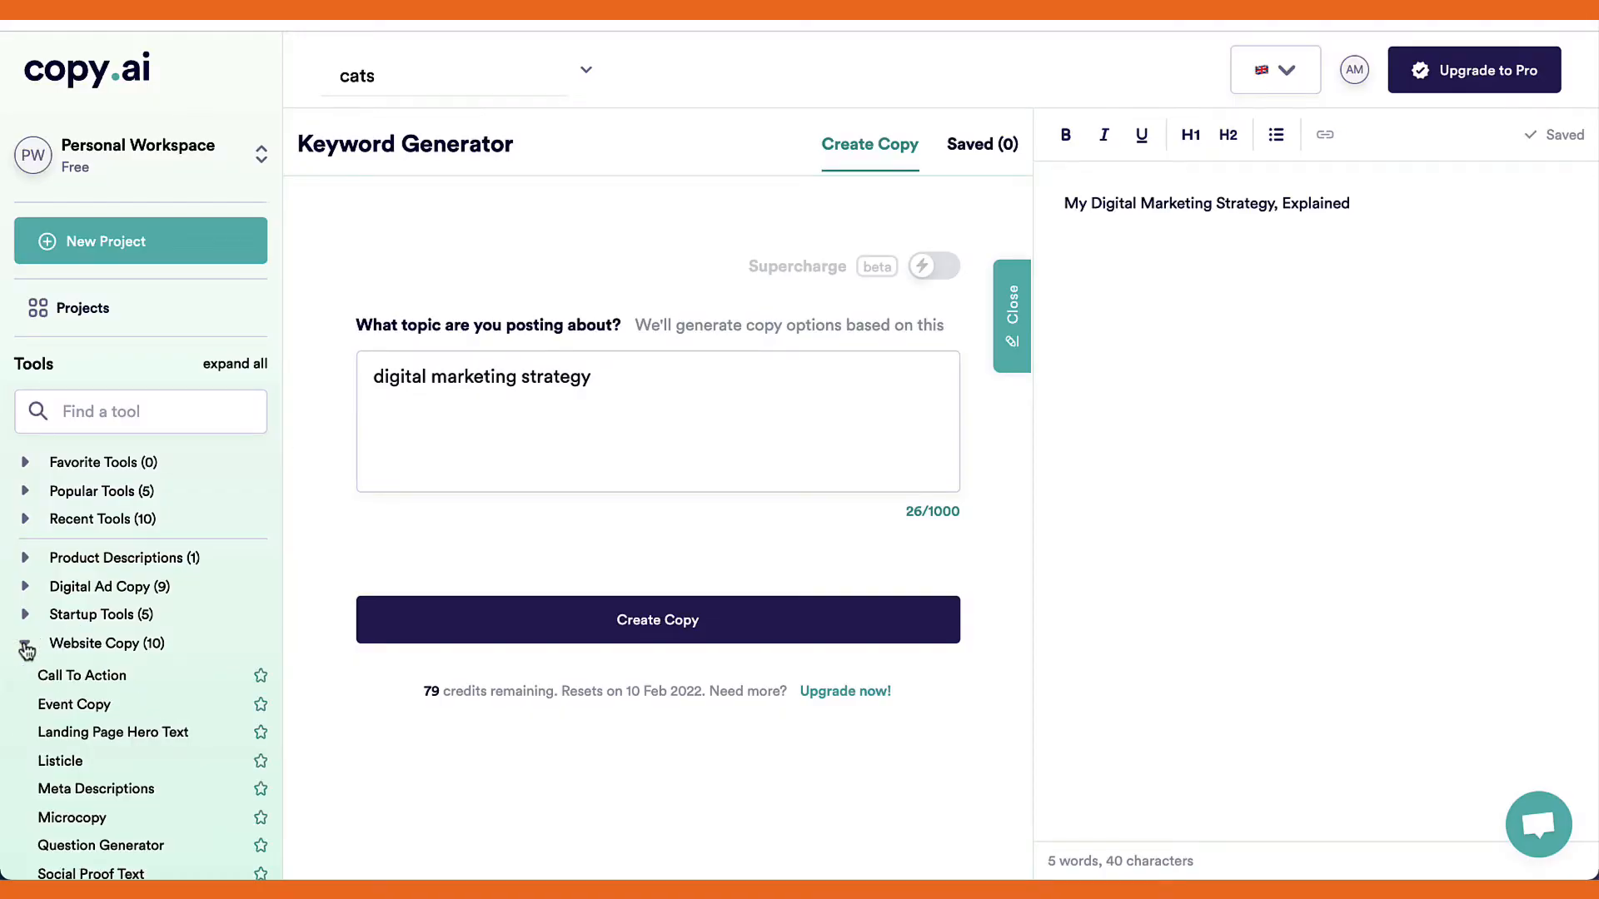
scroll(29, 645, down, 2)
click(50, 726)
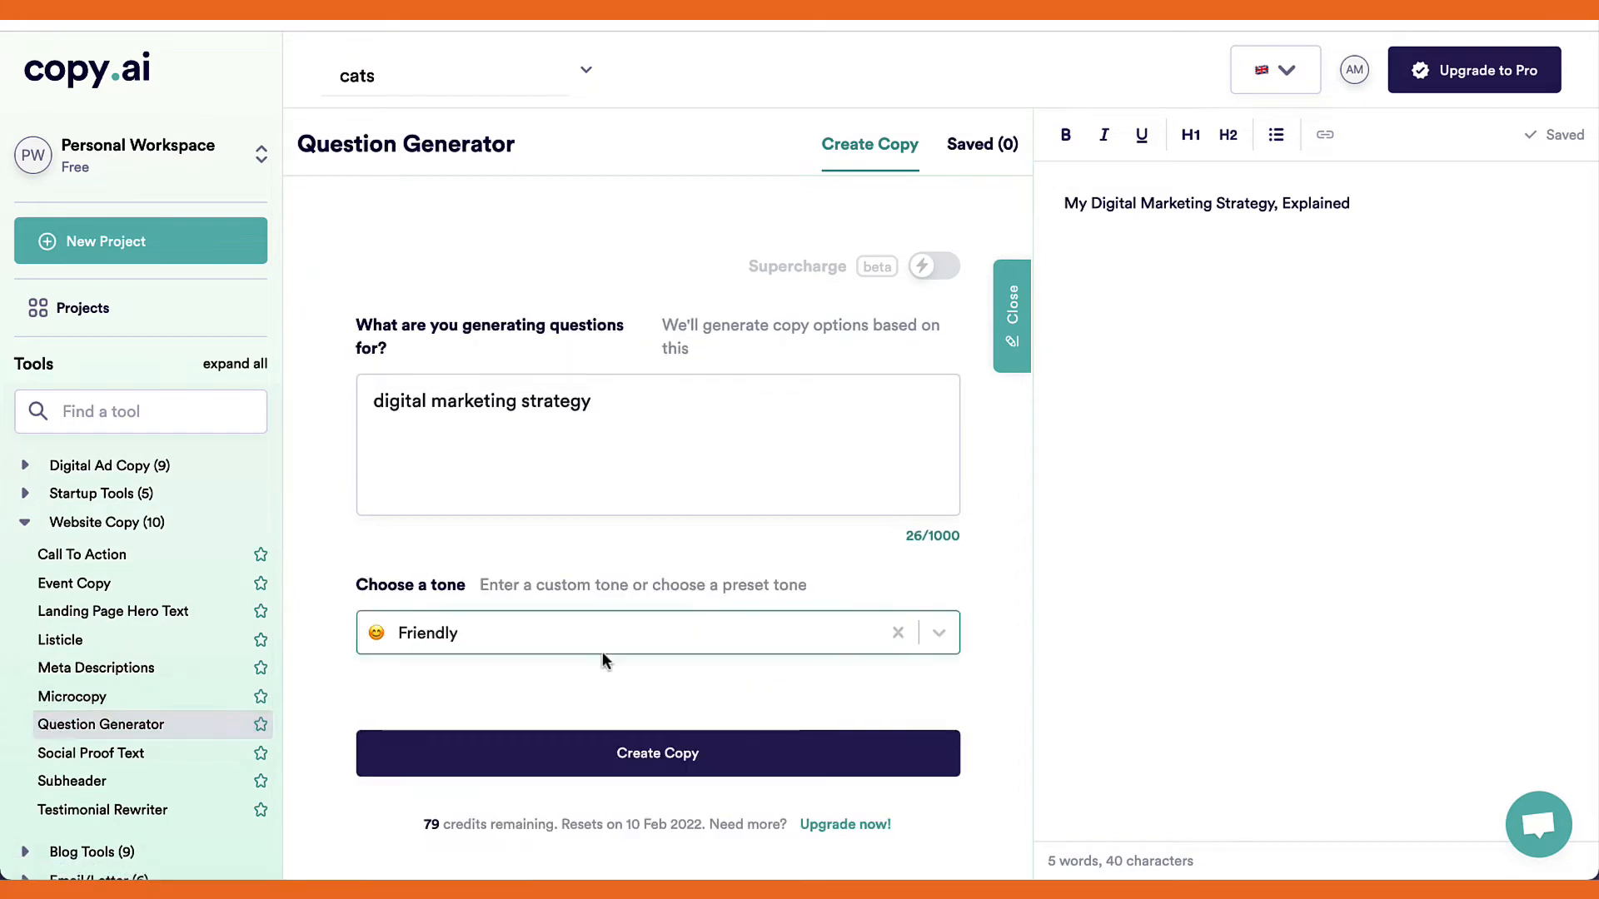
click(588, 755)
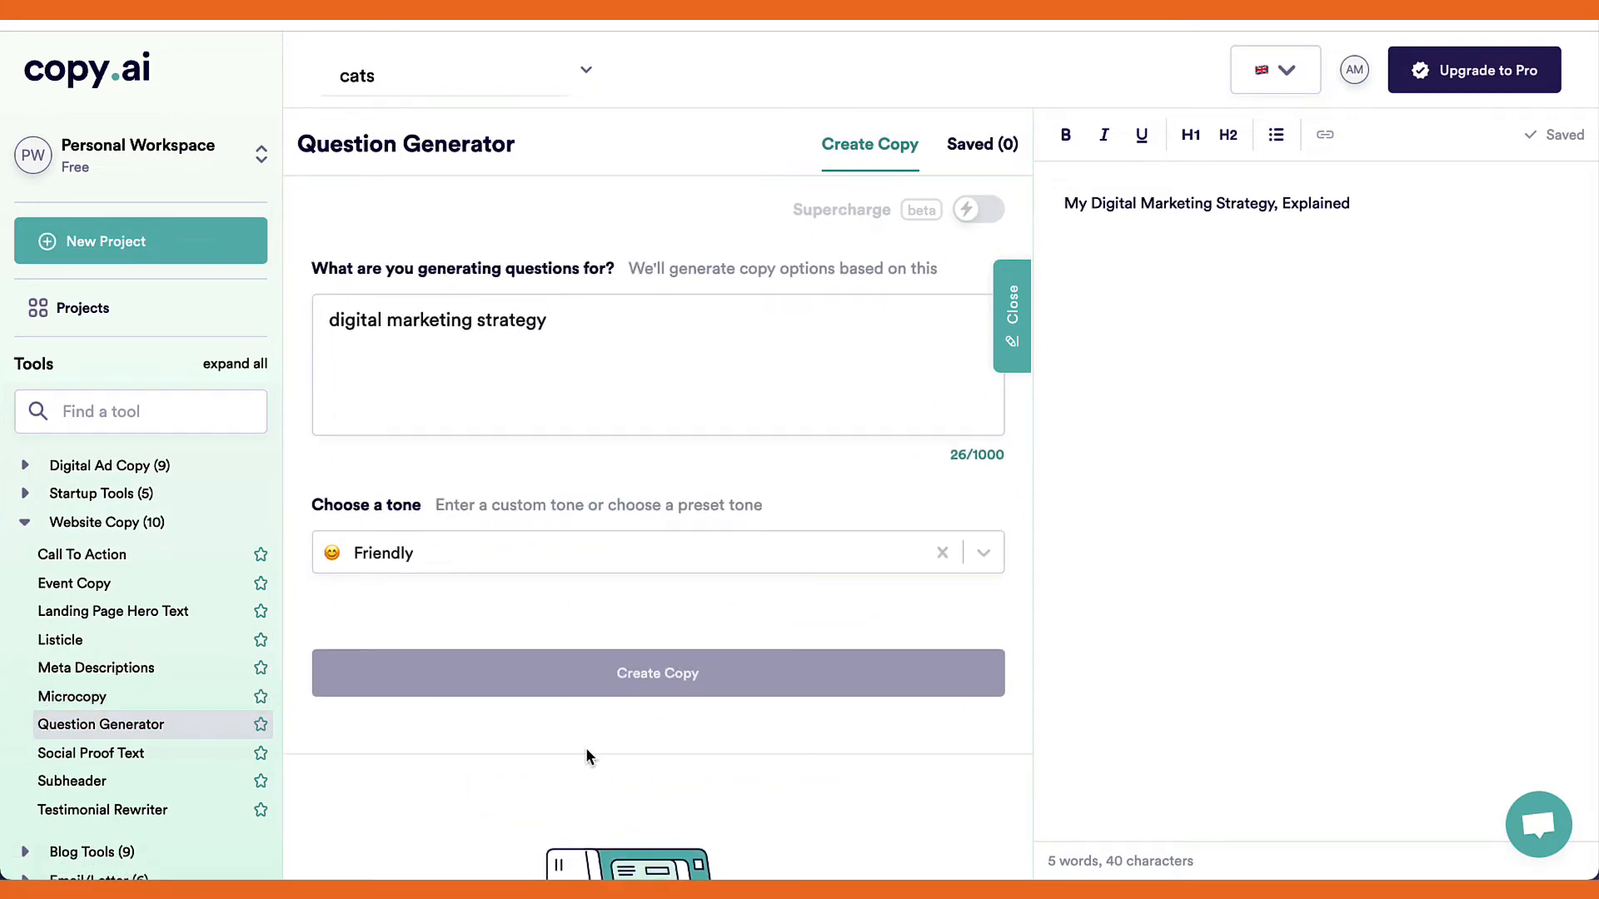
Step: Review the questions generated for "digital marketing strategy" and browse the tools in the Sales Copy category
scroll(587, 756, down, 7)
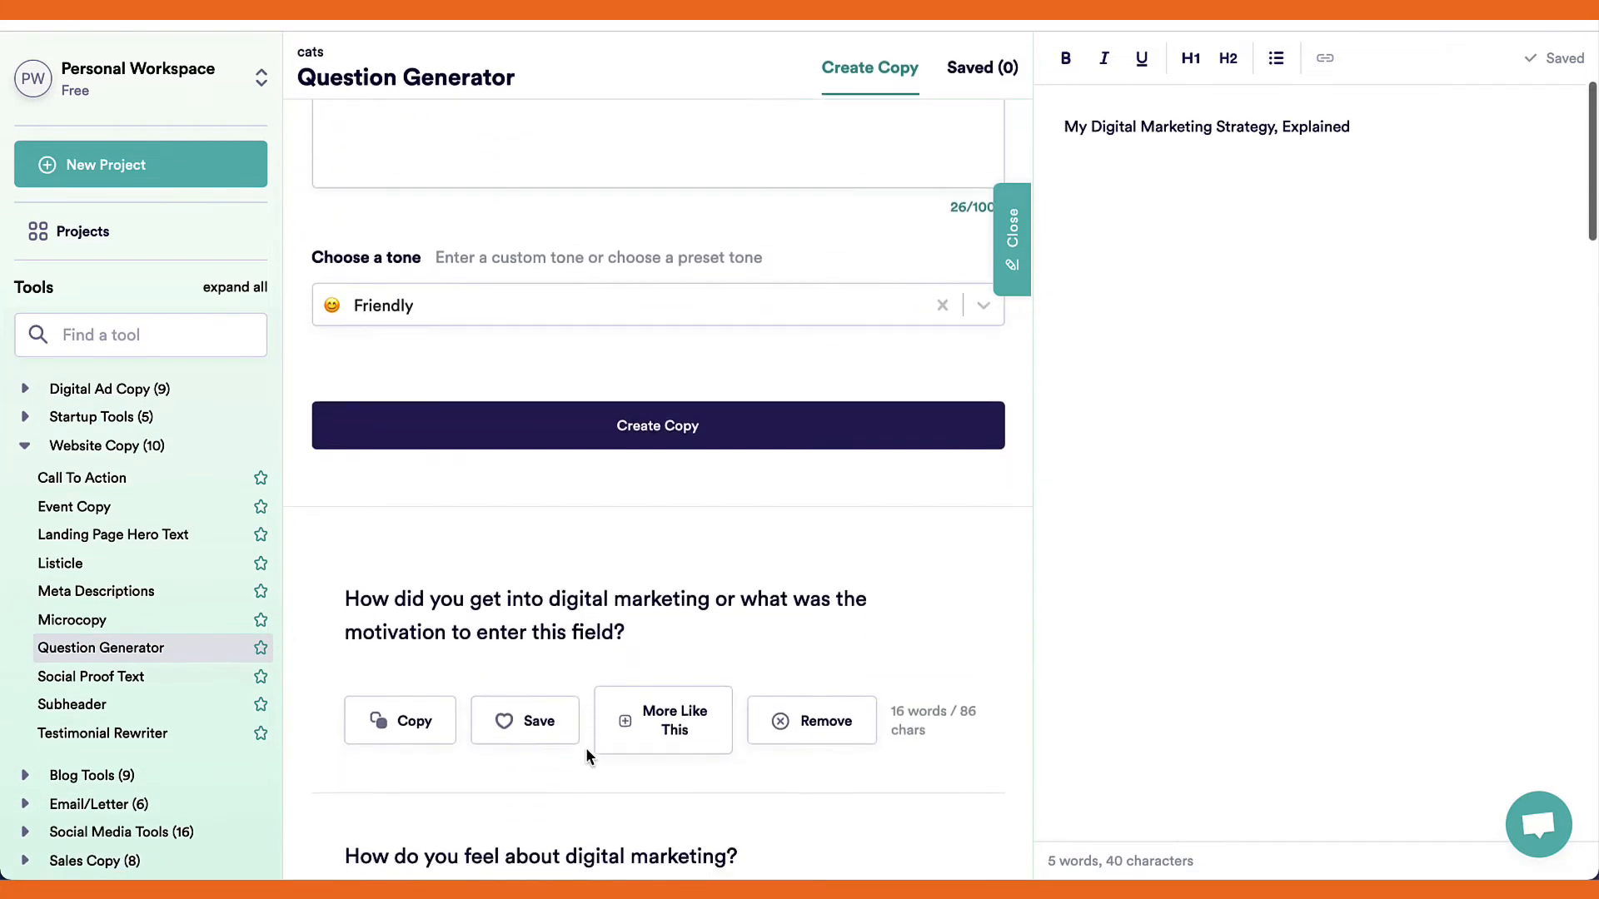
scroll(586, 747, down, 4)
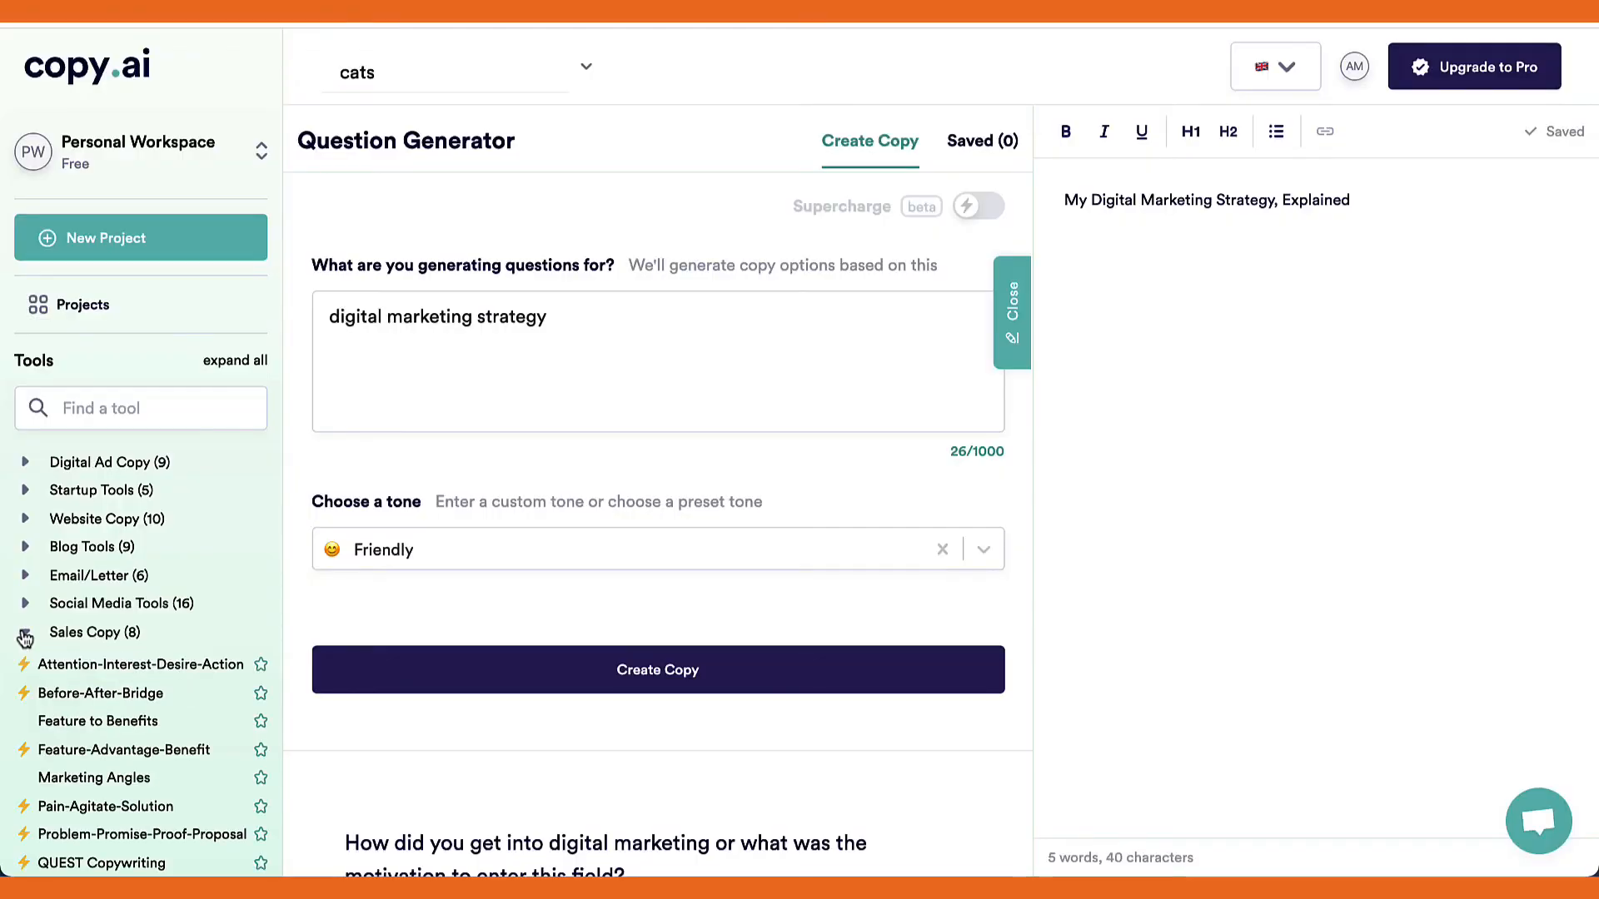
scroll(102, 729, down, 3)
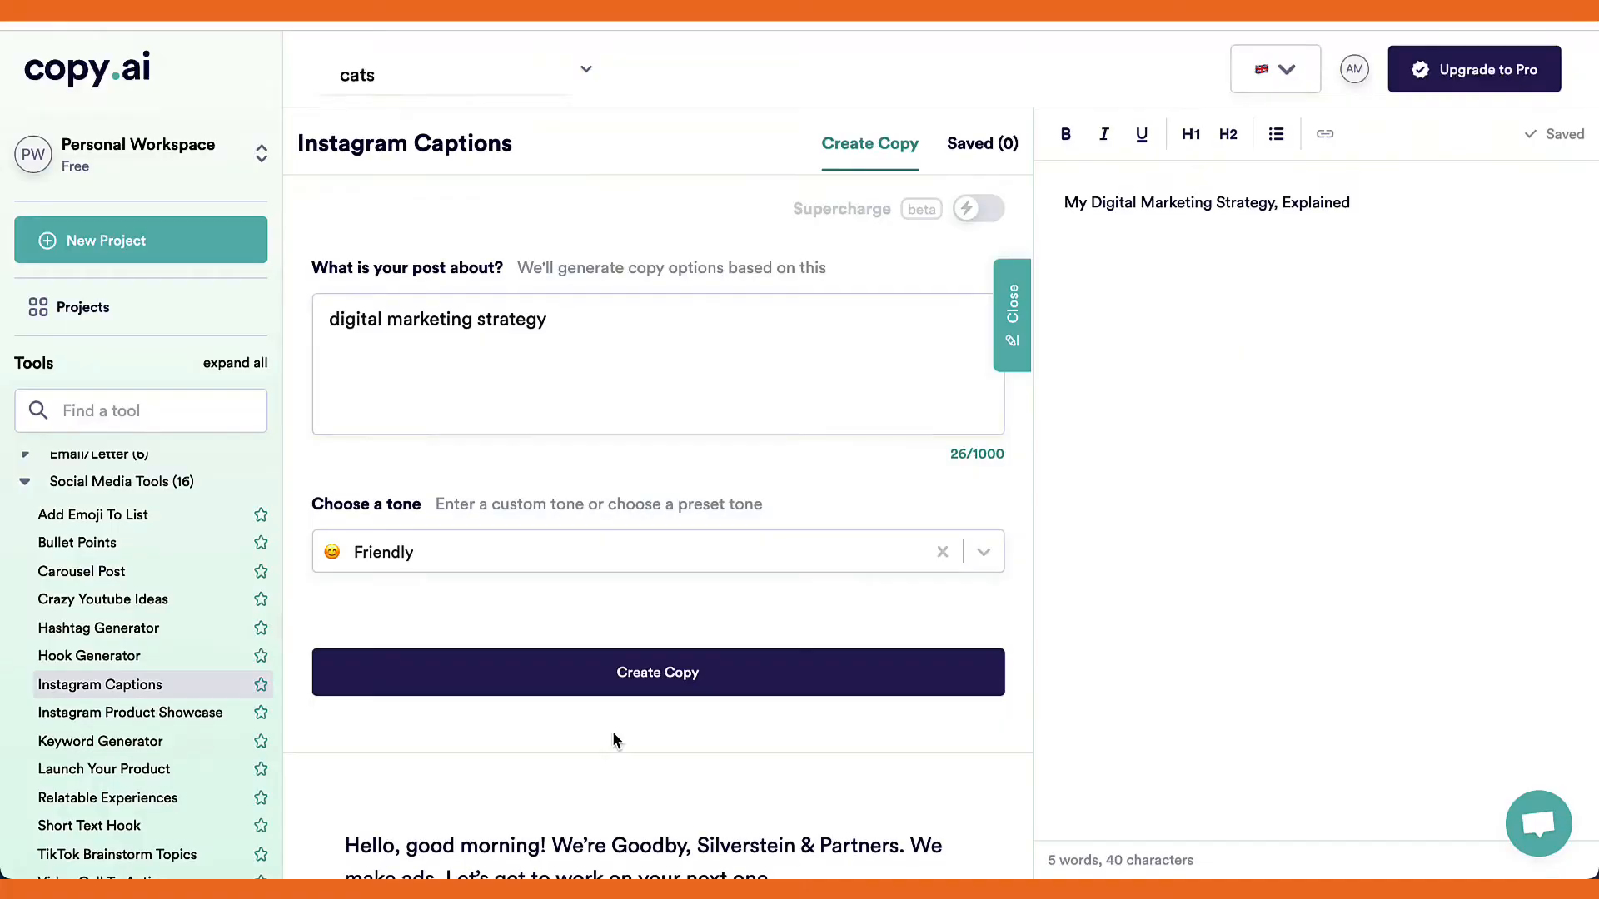
Step: Read through the Instagram captions generated for "digital marketing strategy" in the Friendly tone
scroll(612, 740, down, 4)
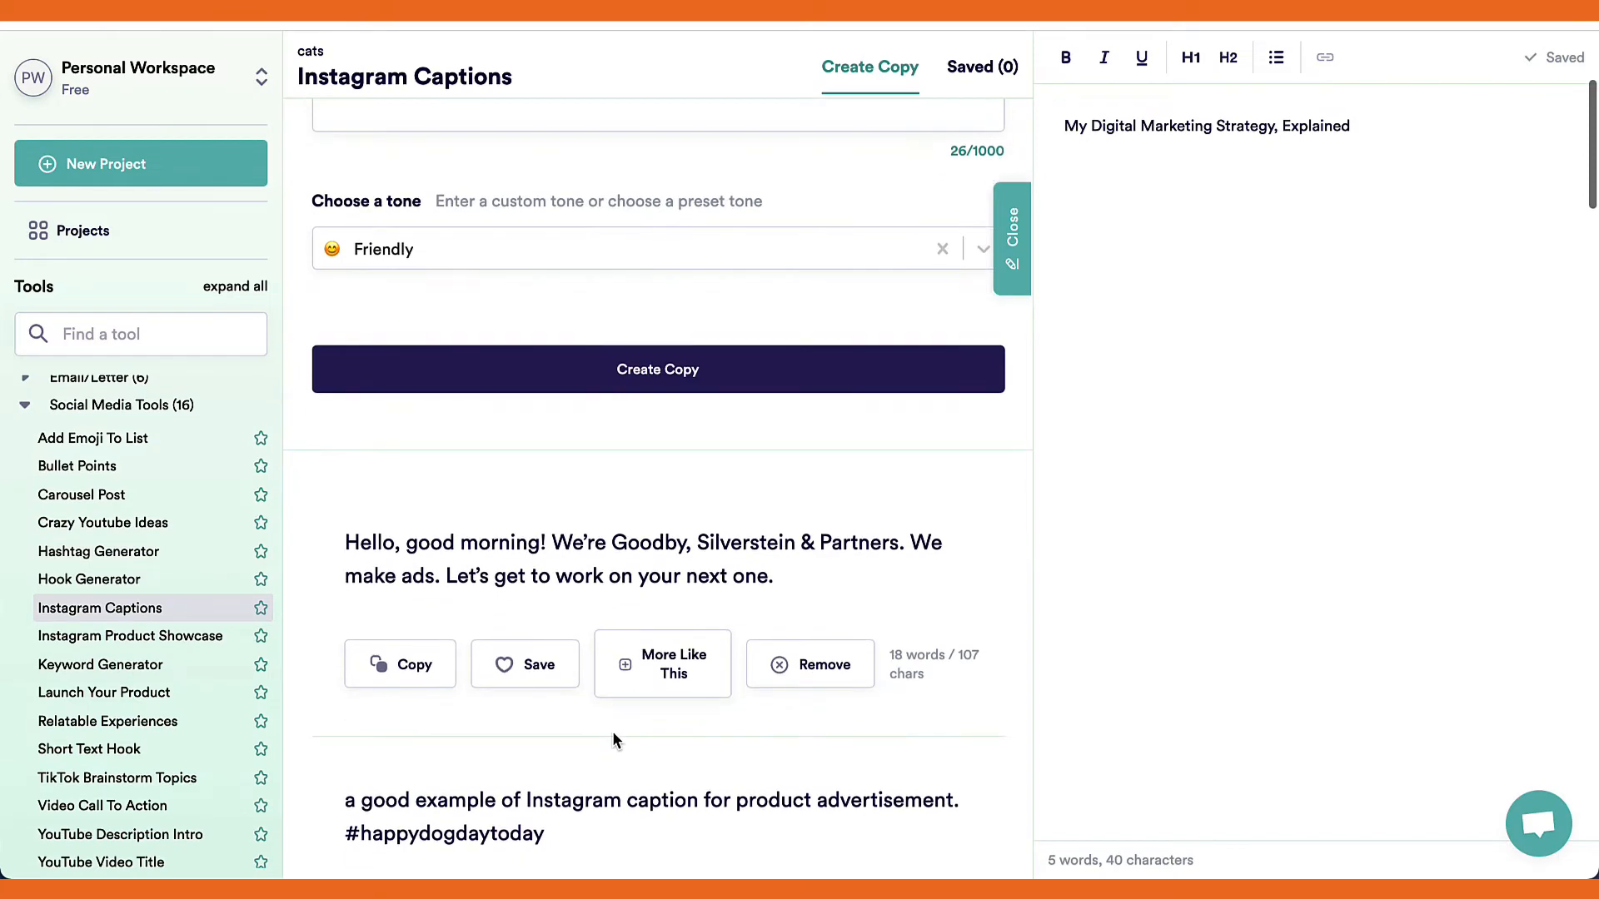
scroll(614, 739, down, 6)
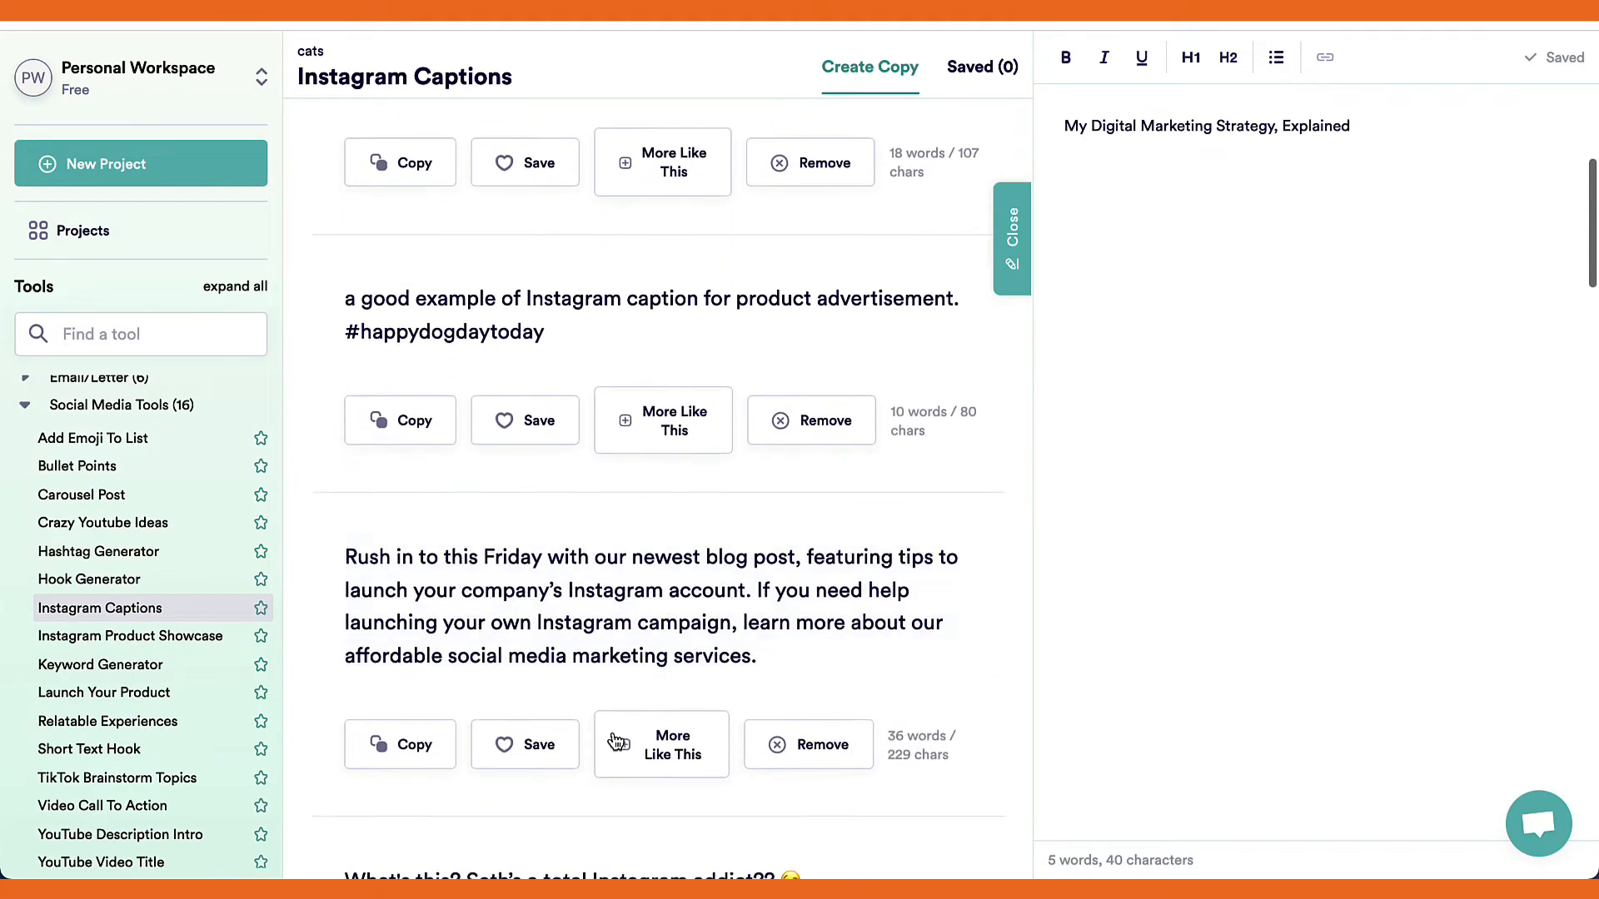
scroll(616, 741, down, 5)
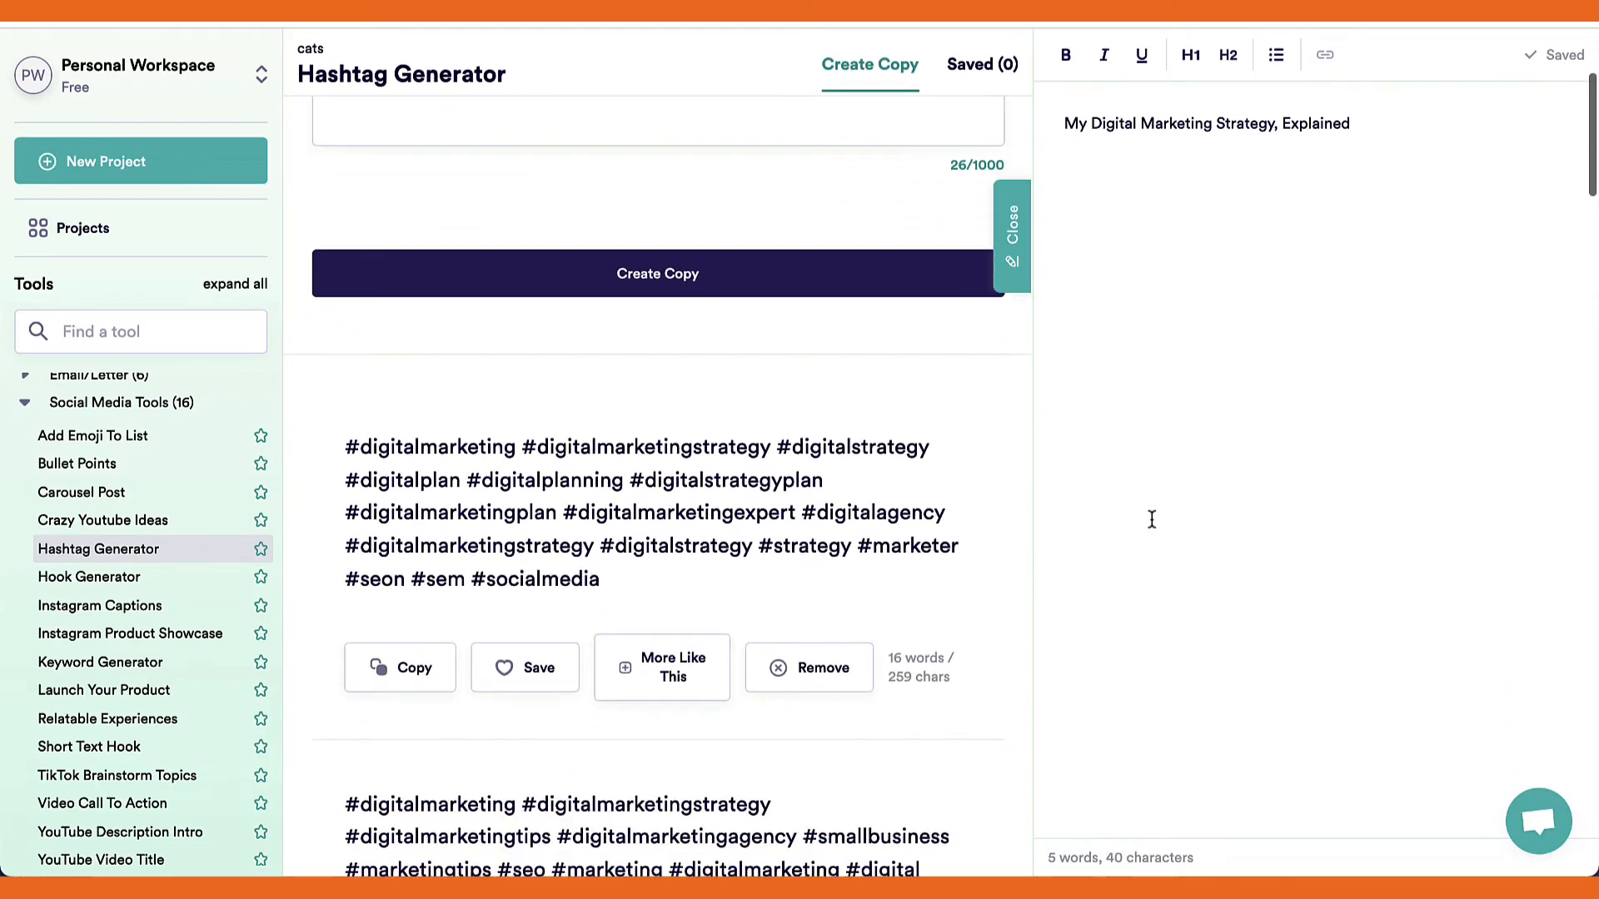
Step: Examine the hashtag sets produced by the Hashtag Generator for the digital marketing strategy topic
scroll(1152, 519, down, 8)
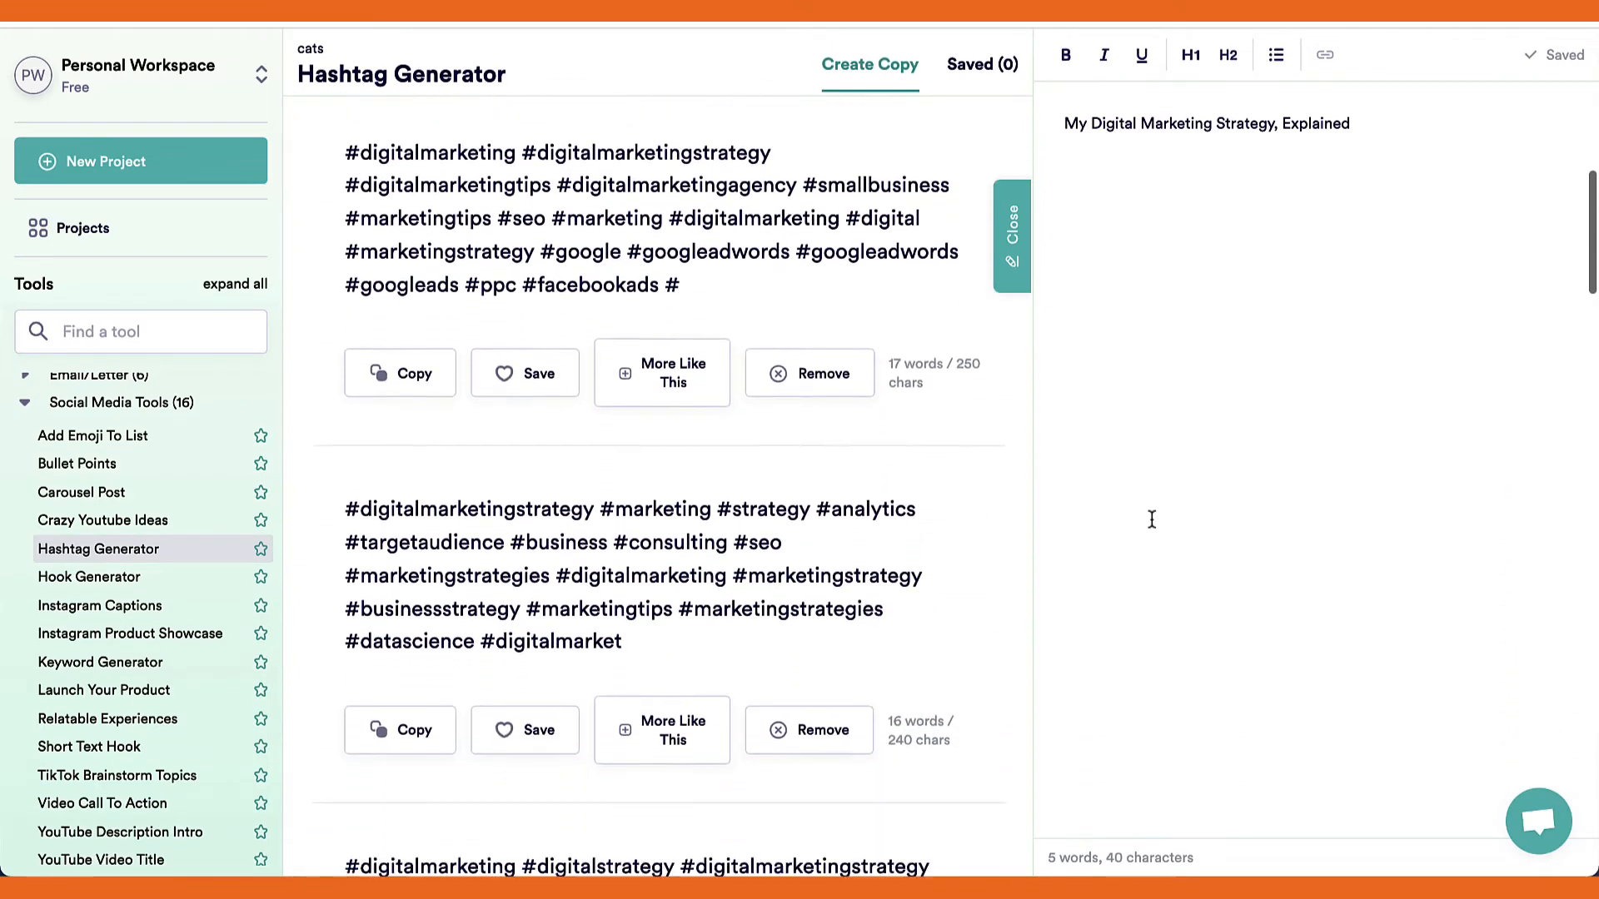
scroll(1152, 519, down, 5)
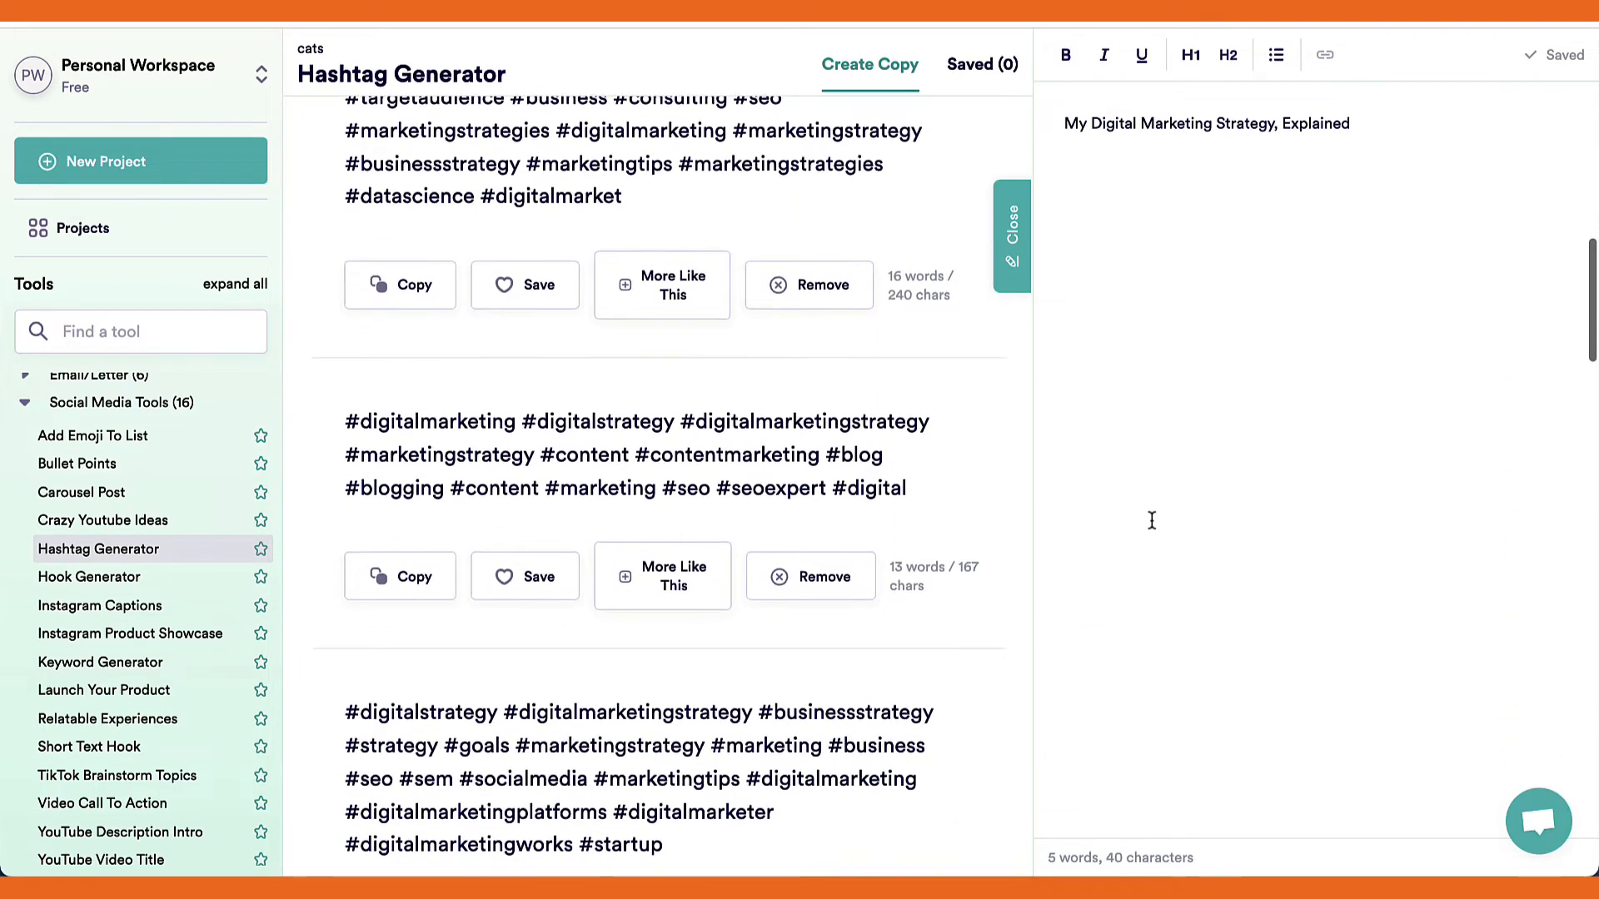
scroll(1152, 520, down, 2)
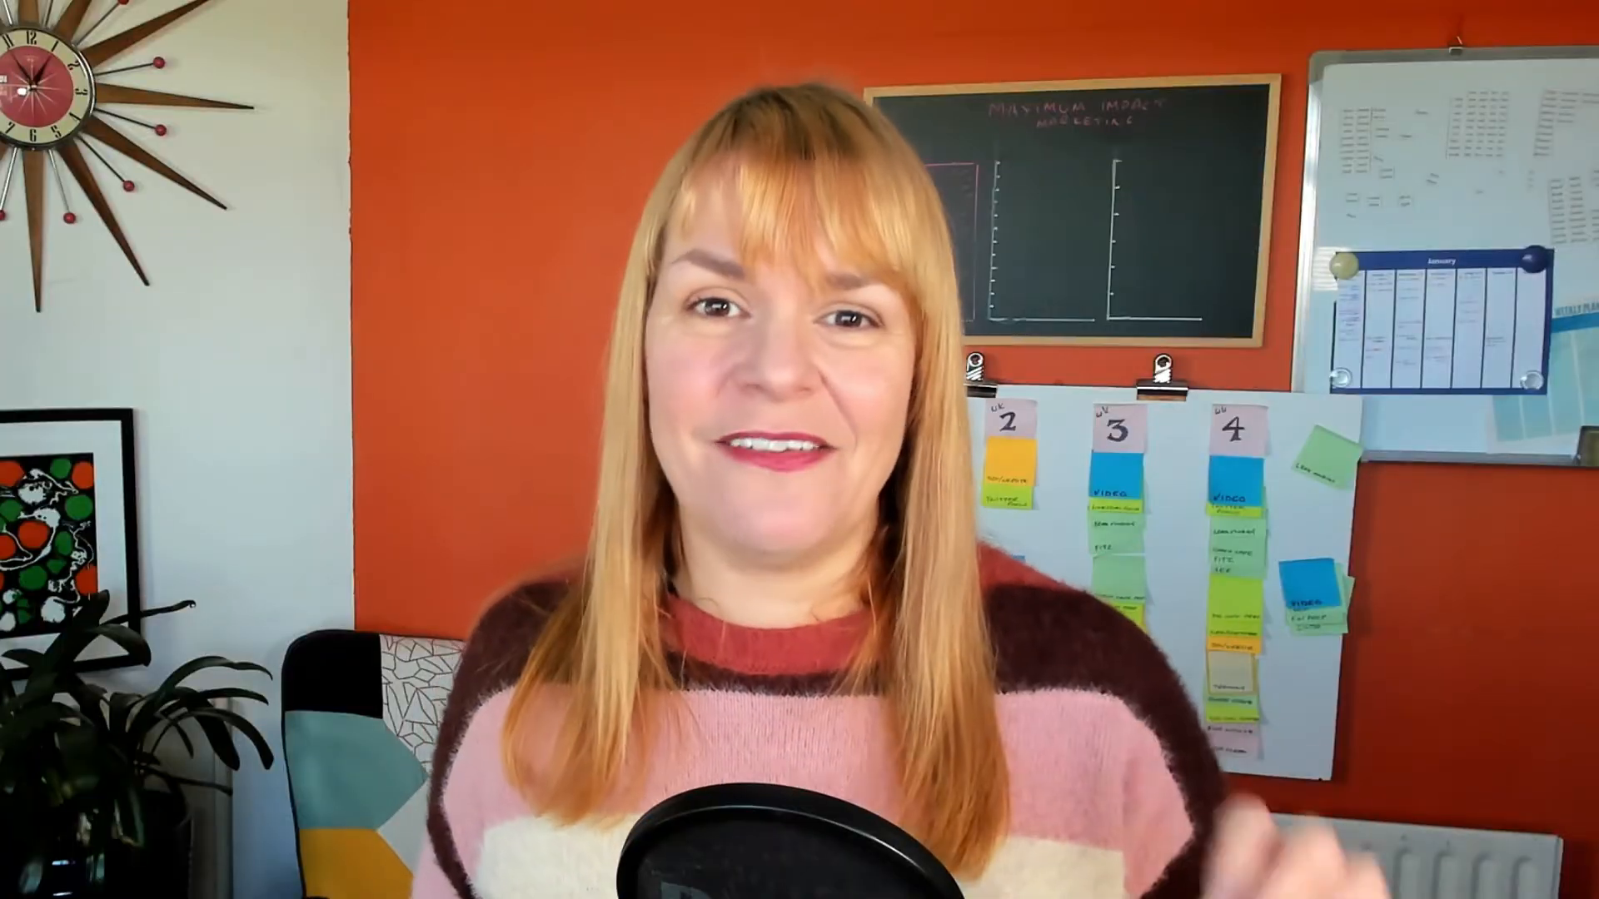